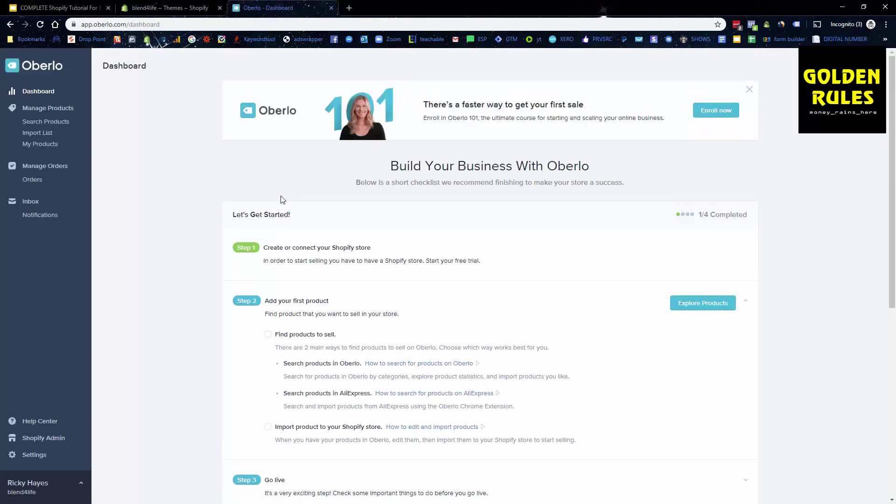
Step: Dismiss the Oberlo 101 course banner and open the product explorer from the checklist's step for adding a first product
{"action": "left_click", "coordinate": [749, 89]}
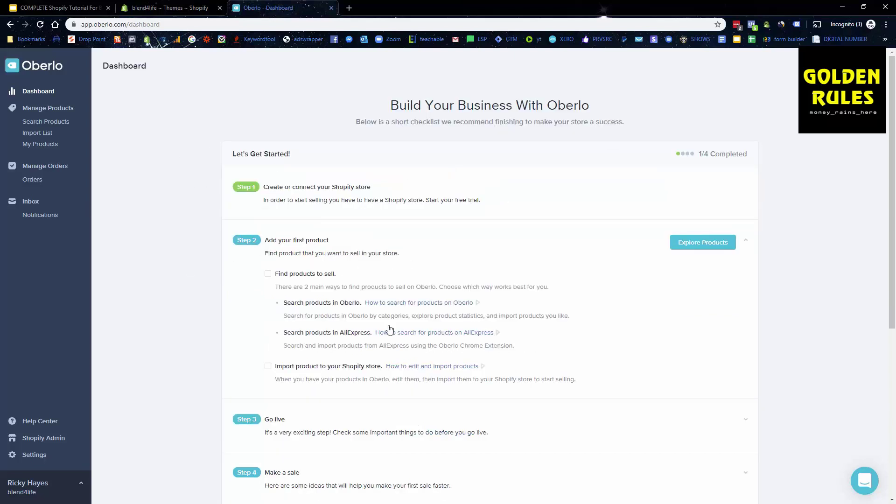
{"action": "left_click_drag", "start_coordinate": [273, 186], "coordinate": [360, 187]}
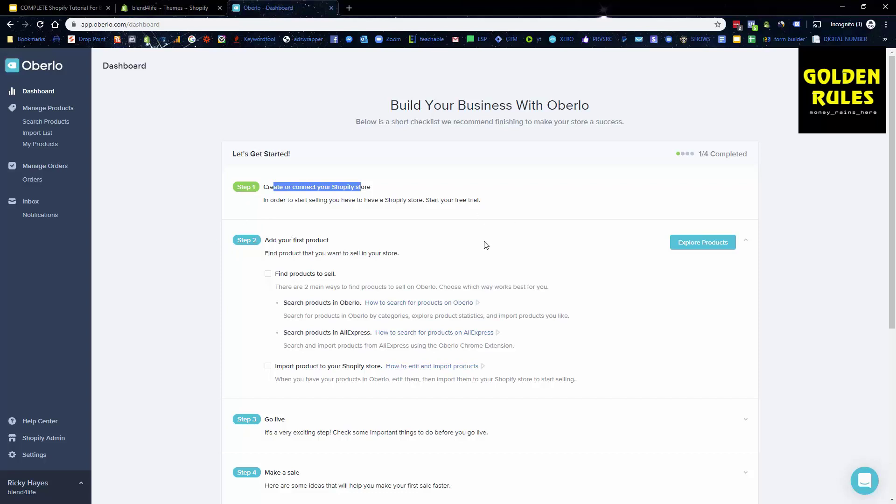
{"action": "left_click", "coordinate": [699, 241]}
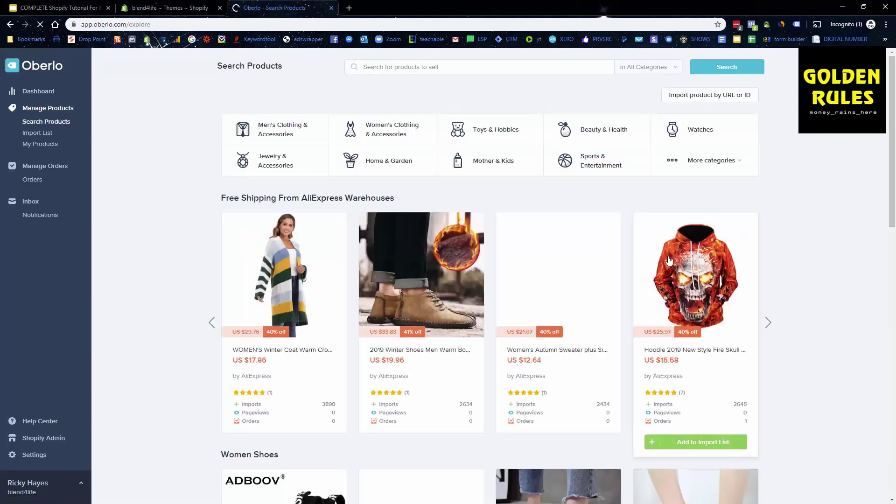
Step: Search the product catalogue for "blender"
{"action": "left_click", "coordinate": [439, 69]}
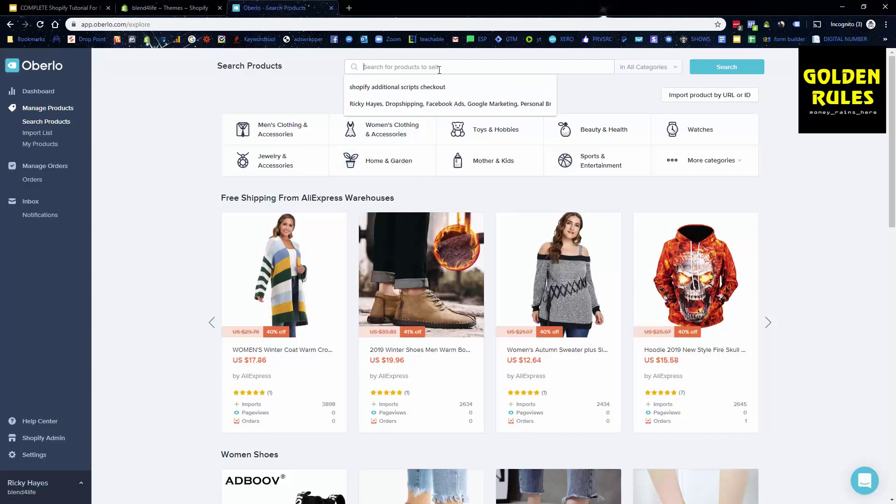
{"action": "type", "text": "b"}
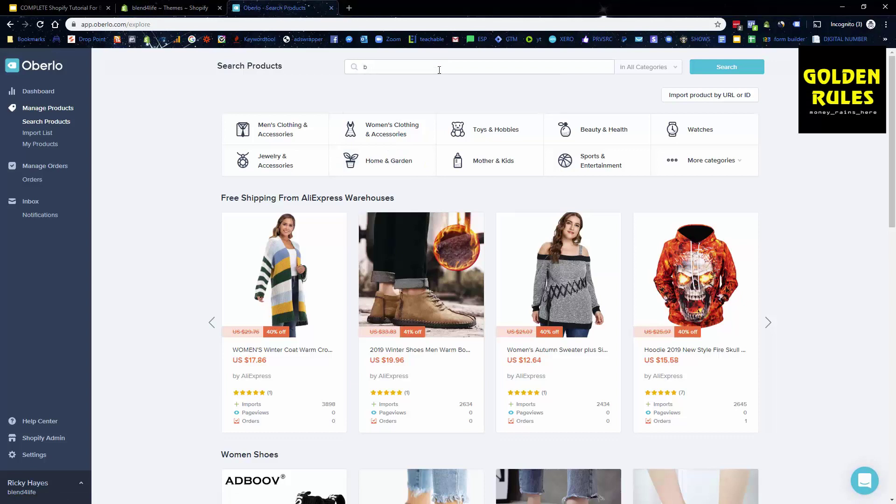
{"action": "type", "text": "lender"}
{"action": "key", "text": "Return"}
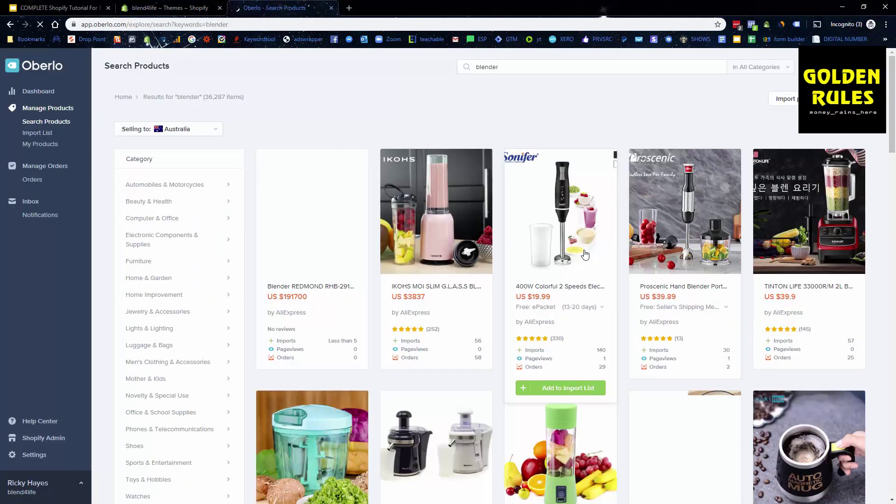
Step: Add the green 380ML Blender USB Charging product to the import list and open it there for editing
{"action": "scroll", "coordinate": [584, 252], "scroll_direction": "down", "scroll_amount": 2}
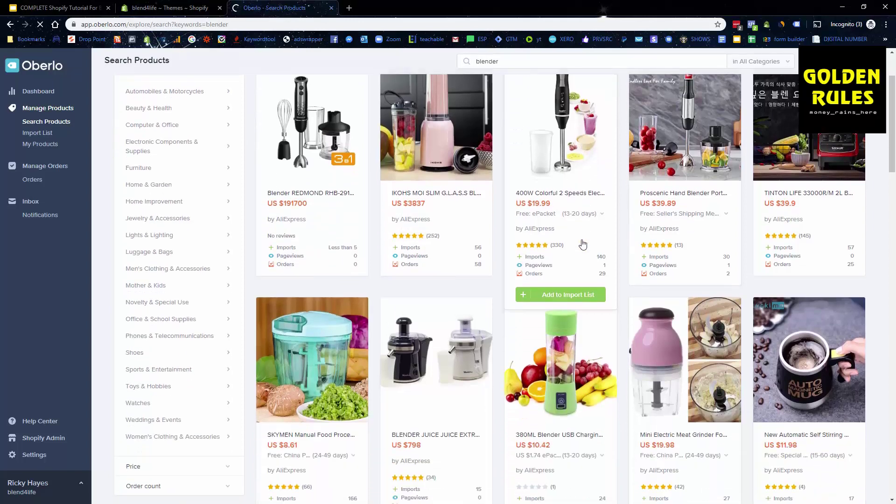
{"action": "scroll", "coordinate": [526, 321], "scroll_direction": "down", "scroll_amount": 3}
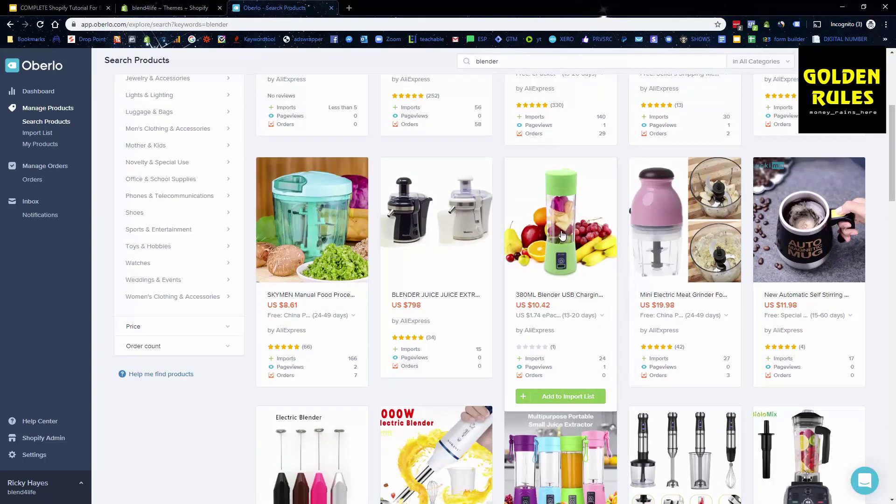
{"action": "left_click", "coordinate": [570, 398]}
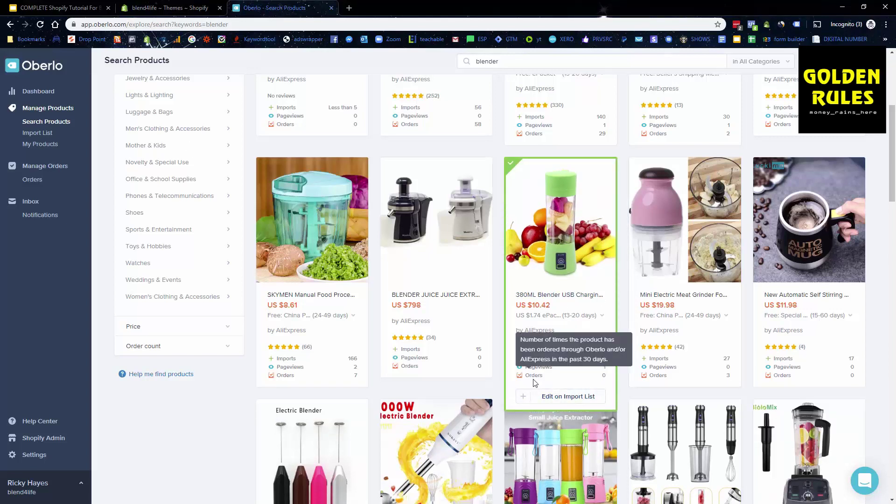
{"action": "mouse_move", "coordinate": [433, 390]}
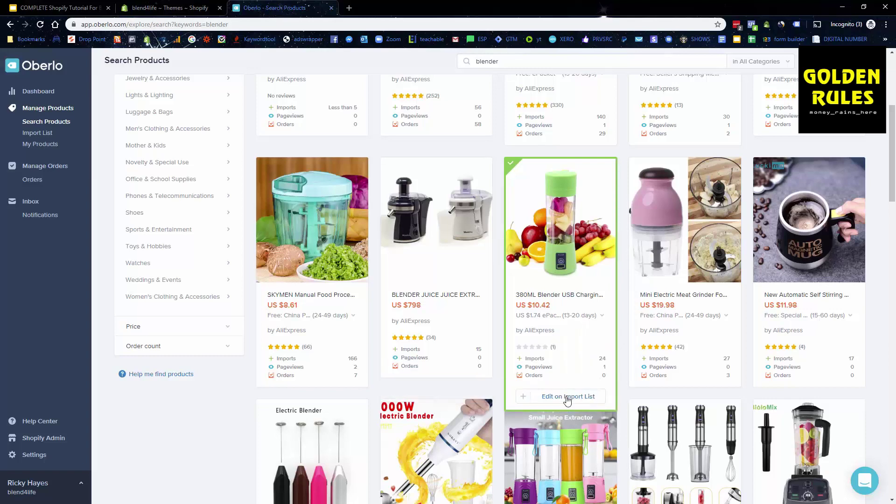
{"action": "left_click", "coordinate": [557, 400]}
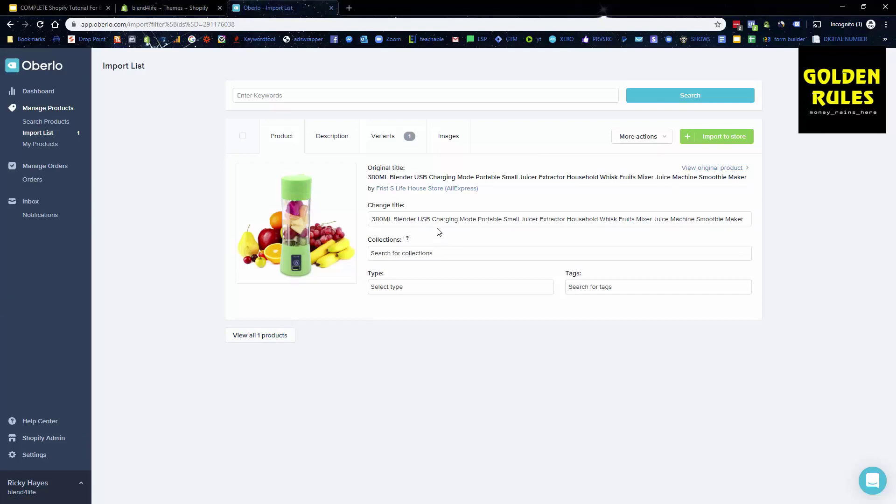
Step: Replace the imported product's title with "Blend4Life USB Blender"
{"action": "triple_click", "coordinate": [431, 215]}
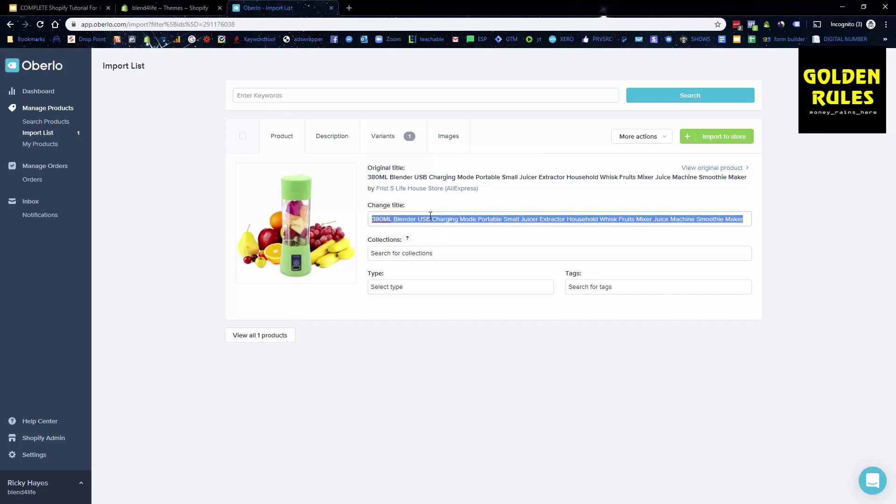
{"action": "key", "text": "BackSpace"}
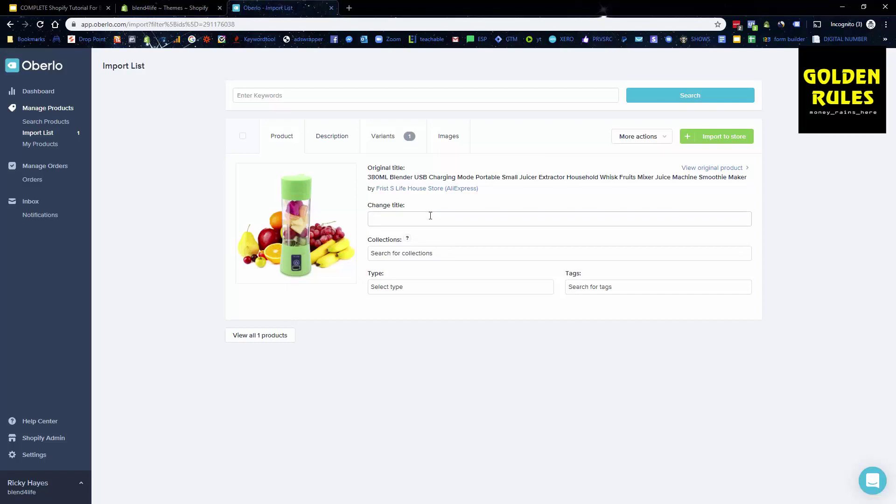
{"action": "type", "text": "Blend4Life USB Blender"}
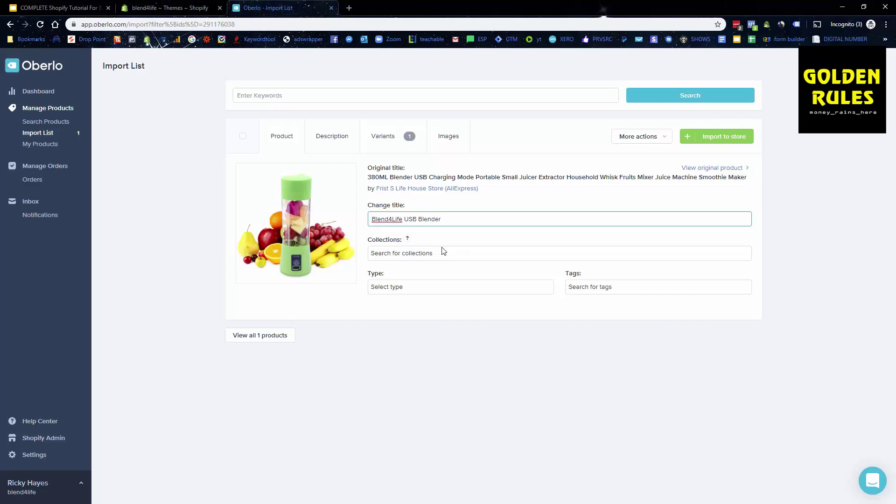
Step: Set the product type to Blender and add the tag Blender
{"action": "left_click", "coordinate": [406, 286]}
{"action": "type", "text": "Blende"}
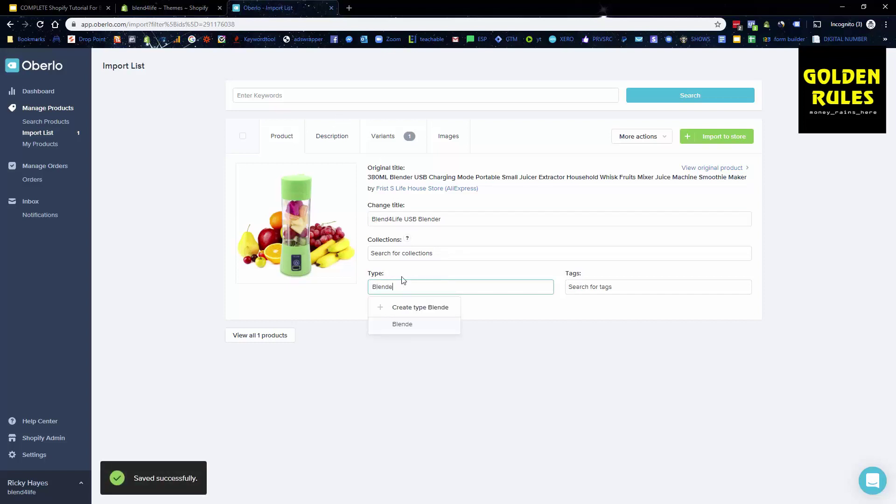
{"action": "type", "text": "r"}
{"action": "left_click", "coordinate": [420, 327]}
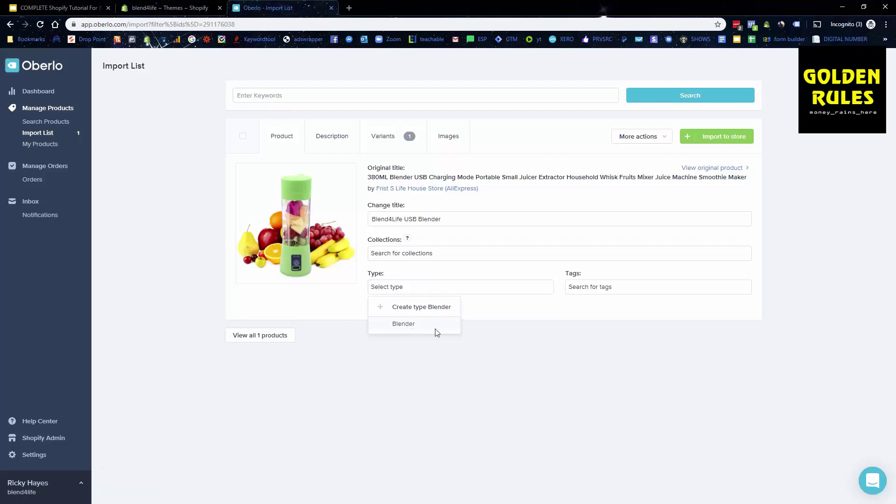
{"action": "left_click", "coordinate": [605, 287]}
{"action": "type", "text": "Blender"}
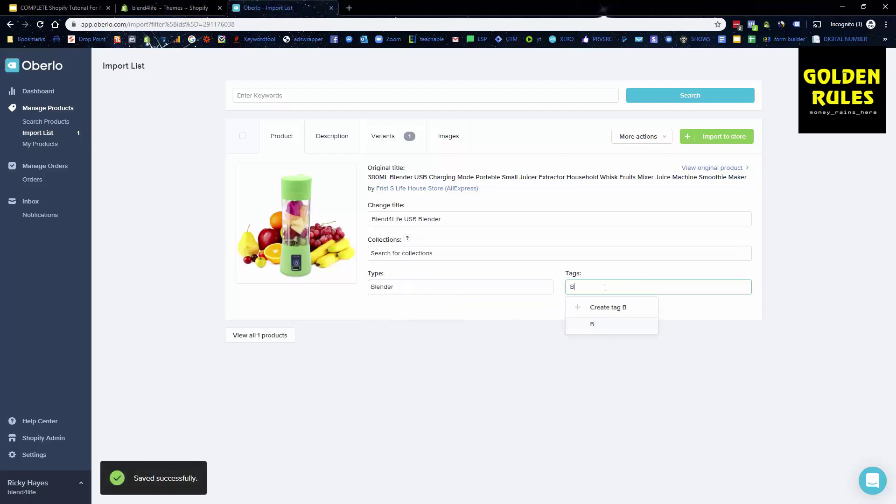
{"action": "left_click", "coordinate": [611, 325]}
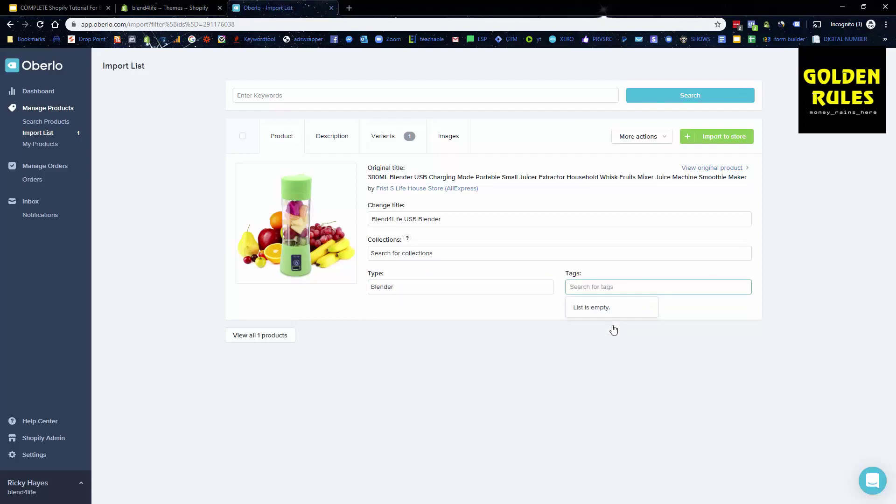
{"action": "left_click", "coordinate": [609, 402]}
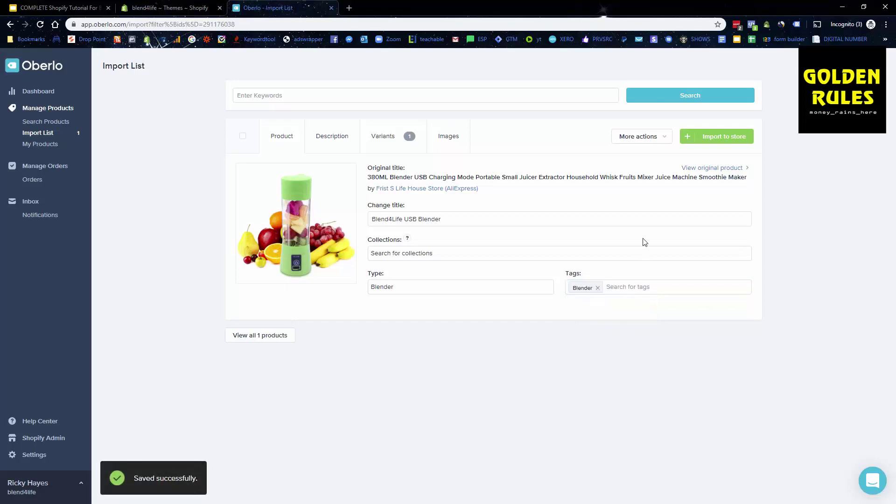
Step: Delete the entire supplier text from the product's description
{"action": "left_click", "coordinate": [332, 135]}
{"action": "scroll", "coordinate": [346, 227], "scroll_direction": "down", "scroll_amount": 3}
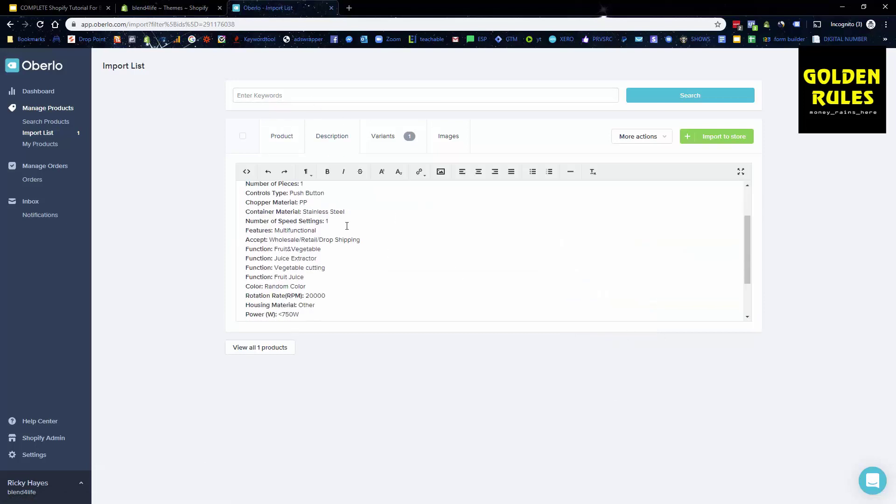
{"action": "left_click_drag", "start_coordinate": [315, 311], "coordinate": [237, 198]}
{"action": "key", "text": "BackSpace"}
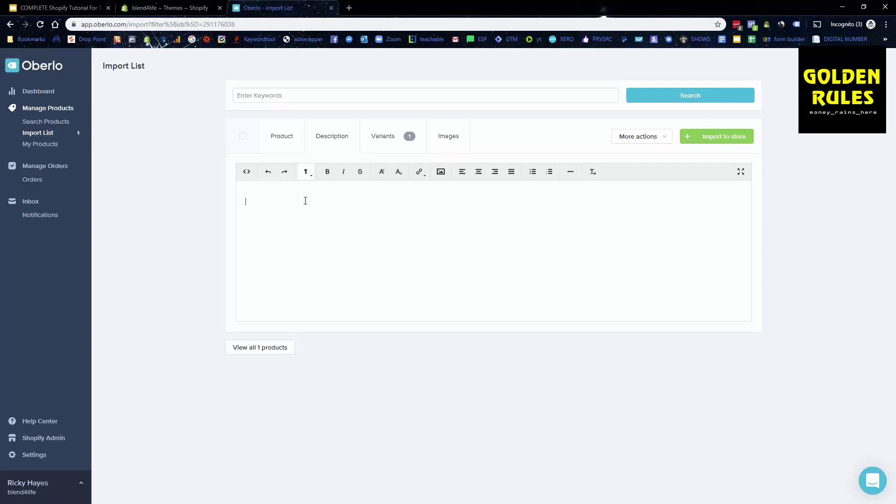
Step: Set the price of the product's only variant to US$ 29.99
{"action": "left_click", "coordinate": [385, 139]}
{"action": "left_click", "coordinate": [330, 243]}
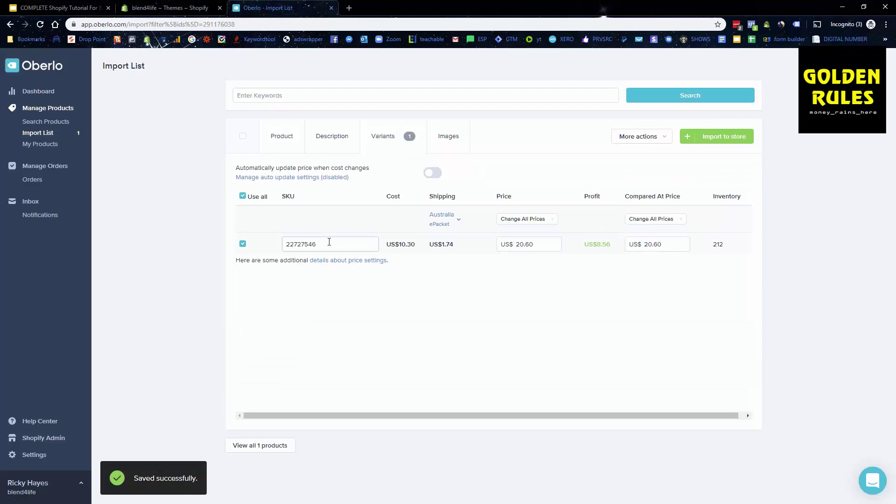
{"action": "double_click", "coordinate": [304, 238]}
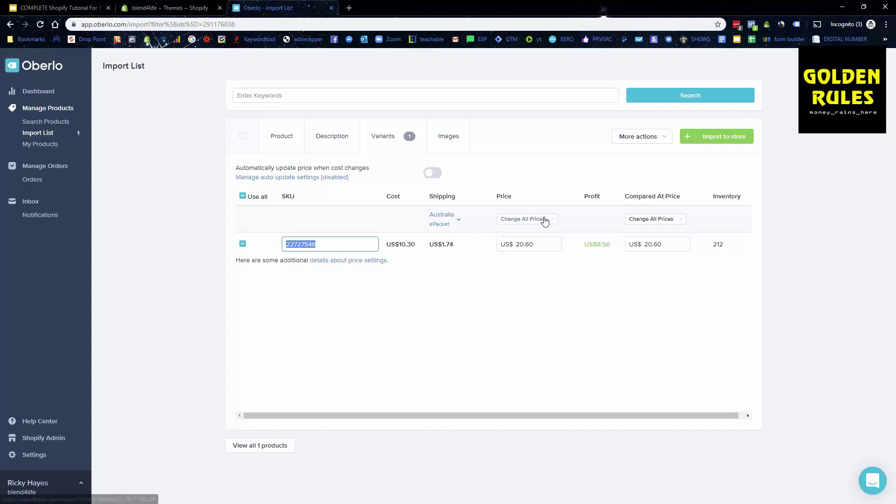
{"action": "left_click", "coordinate": [502, 240]}
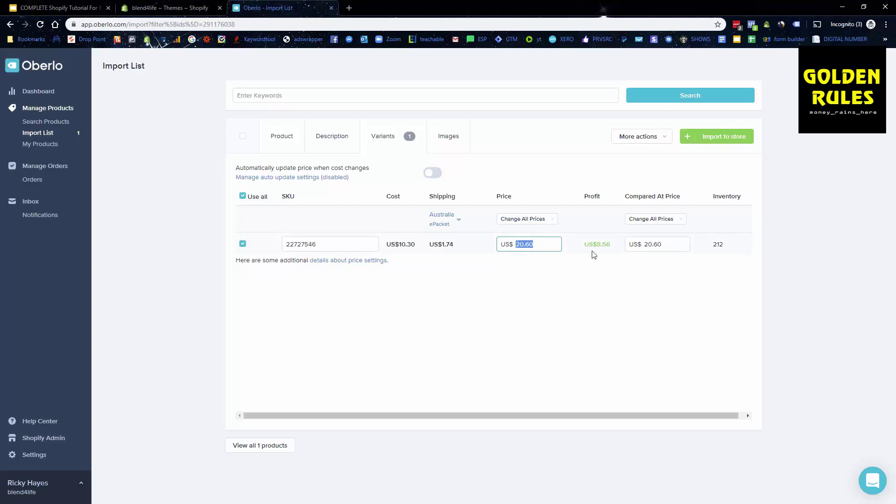
{"action": "left_click_drag", "start_coordinate": [598, 244], "coordinate": [632, 245]}
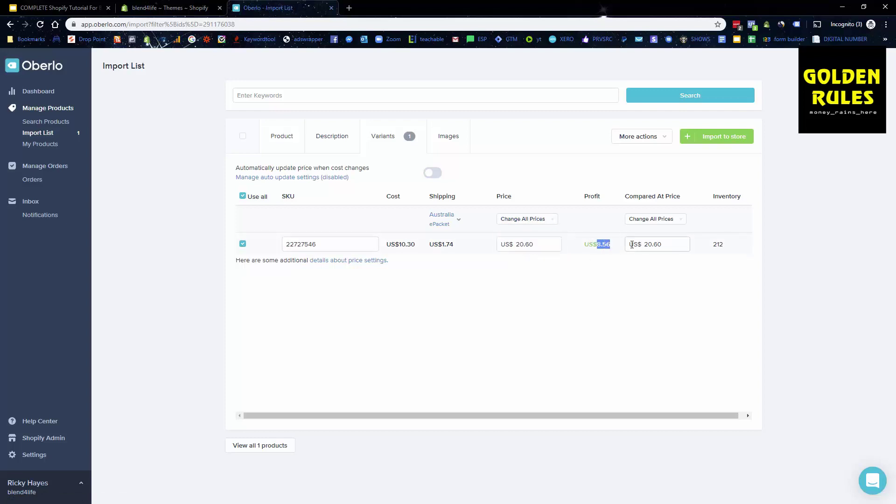
{"action": "left_click", "coordinate": [523, 241]}
{"action": "left_click_drag", "start_coordinate": [517, 243], "coordinate": [542, 247]}
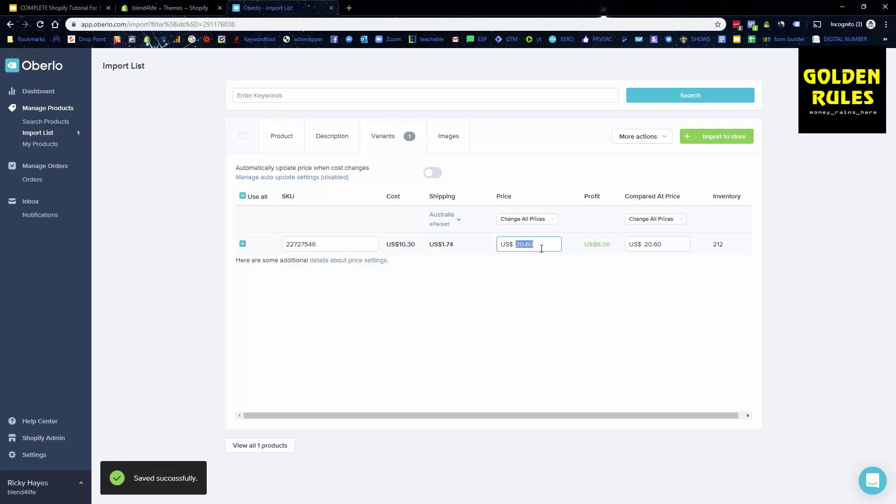
{"action": "type", "text": "29.99"}
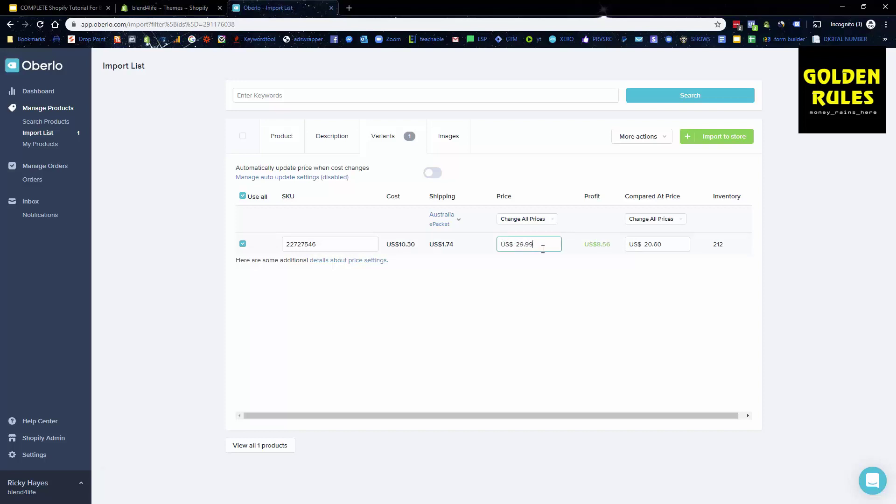
{"action": "key", "text": "Tab"}
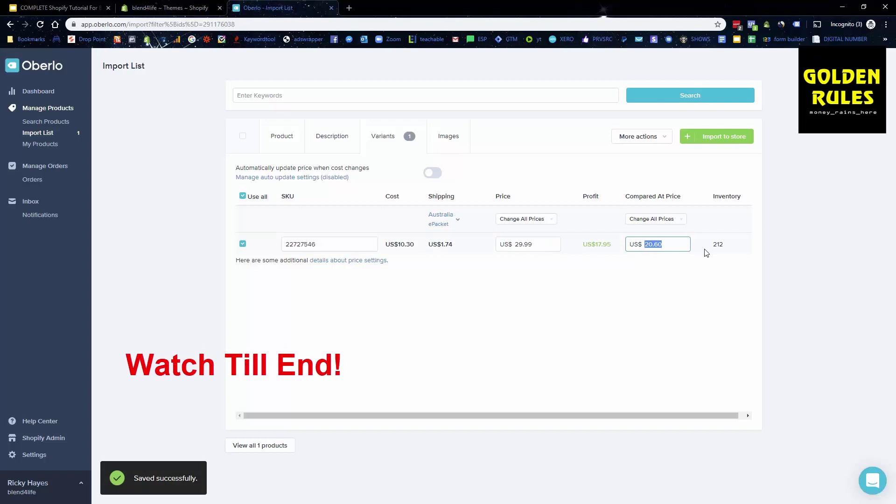
Step: Set the variant's compared at price to US$ 59.99
{"action": "left_click", "coordinate": [669, 242]}
{"action": "double_click", "coordinate": [654, 244]}
{"action": "left_click", "coordinate": [637, 245]}
{"action": "key", "text": "BackSpace"}
{"action": "key", "text": "BackSpace"}
{"action": "key", "text": "BackSpace"}
{"action": "key", "text": "BackSpace"}
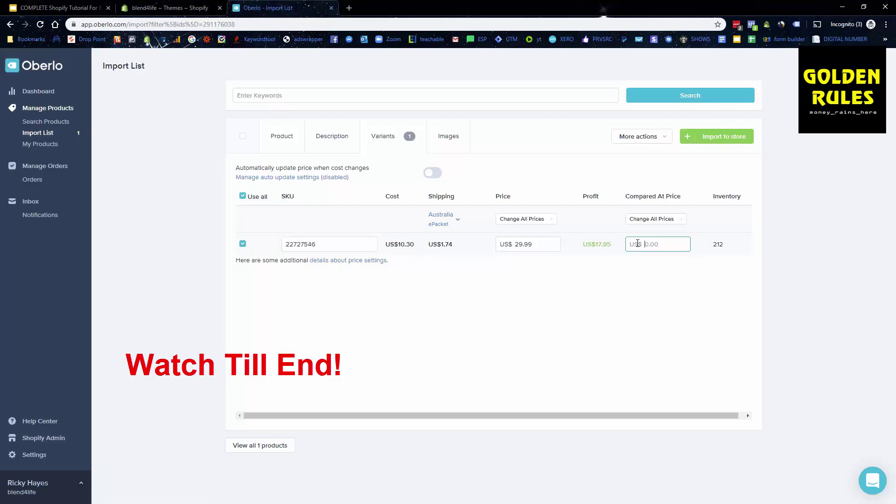
{"action": "type", "text": "59.99"}
{"action": "triple_click", "coordinate": [655, 286]}
{"action": "left_click", "coordinate": [693, 269]}
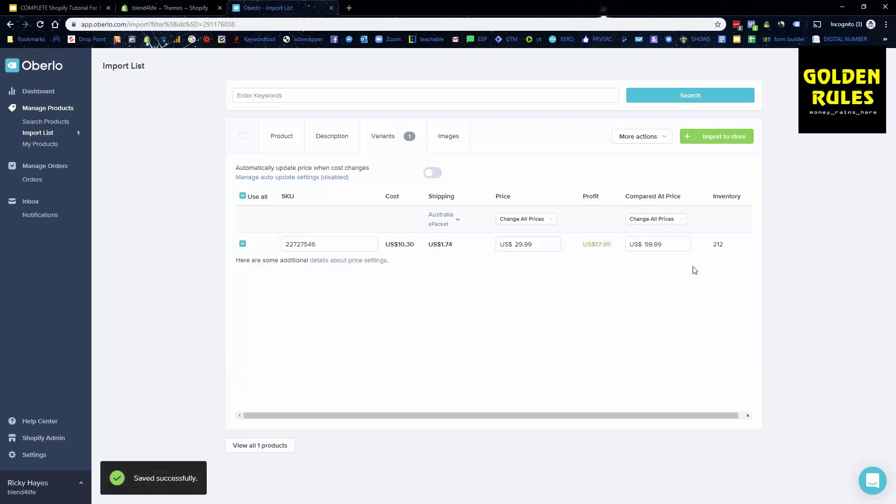
{"action": "double_click", "coordinate": [719, 248]}
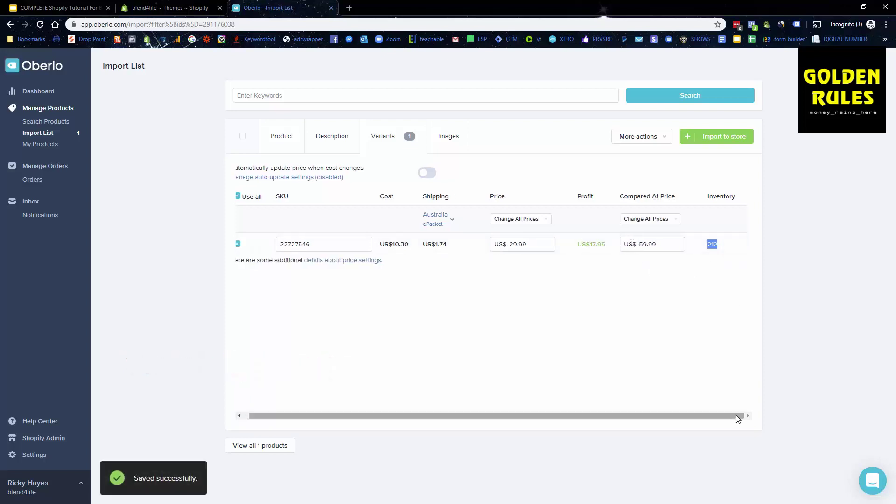
Step: Import the Blend4Life USB Blender to the store and open its product page in the Shopify admin to check the details
{"action": "left_click", "coordinate": [721, 139]}
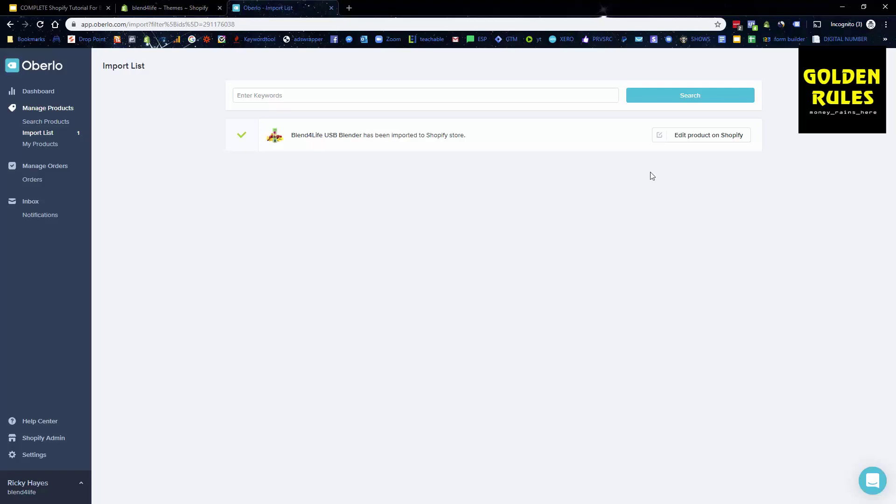
{"action": "left_click", "coordinate": [680, 137]}
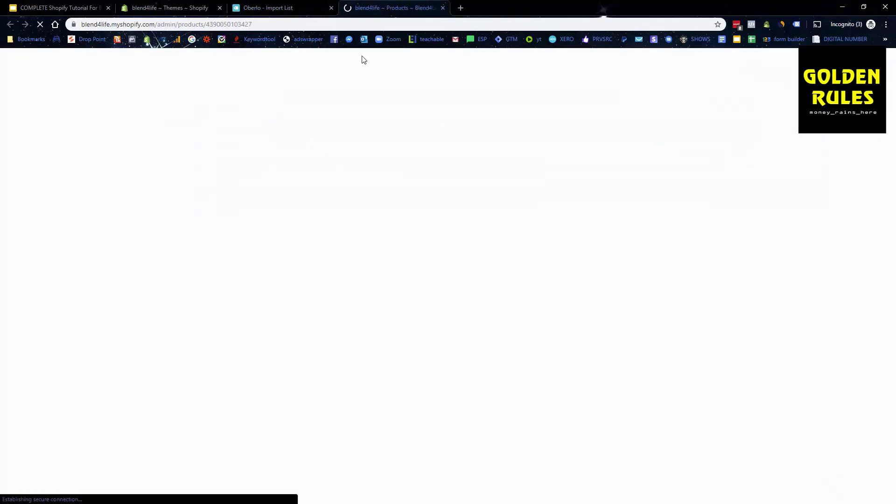
{"action": "scroll", "coordinate": [231, 214], "scroll_direction": "down", "scroll_amount": 3}
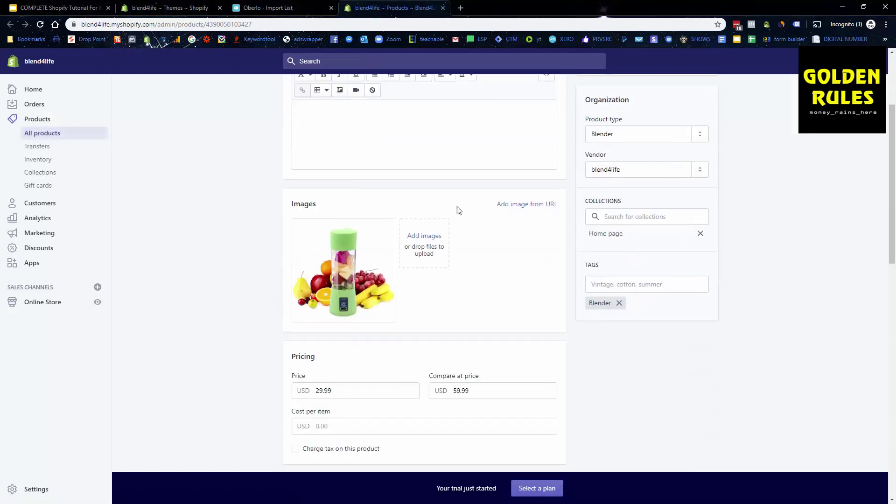
{"action": "scroll", "coordinate": [598, 289], "scroll_direction": "up", "scroll_amount": 3}
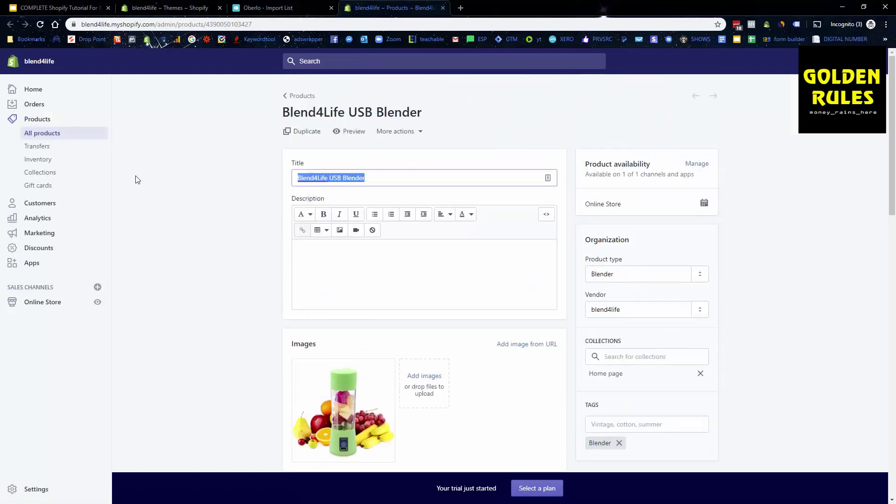
Step: Review the Blend4Life USB Blender's product page from description, images and pricing through inventory, shipping, variants and search engine listing
{"action": "left_click", "coordinate": [380, 260]}
{"action": "scroll", "coordinate": [208, 241], "scroll_direction": "down", "scroll_amount": 2}
{"action": "scroll", "coordinate": [310, 226], "scroll_direction": "down", "scroll_amount": 2}
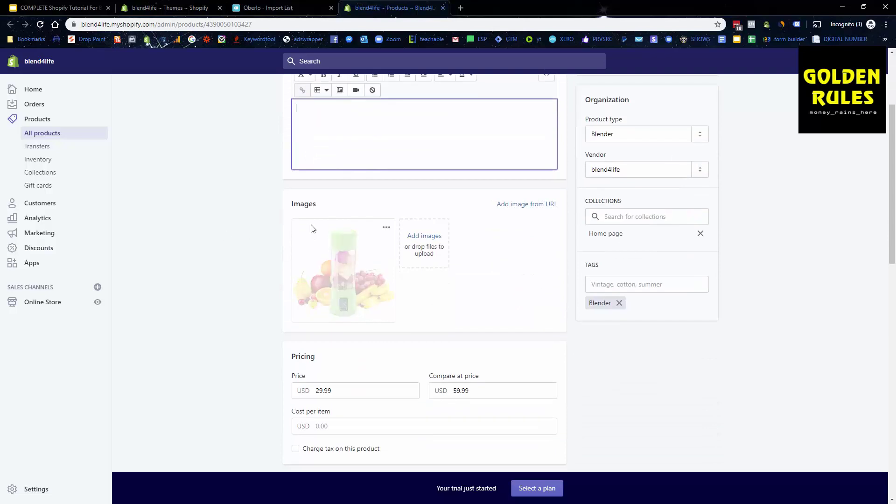
{"action": "left_click", "coordinate": [359, 344]}
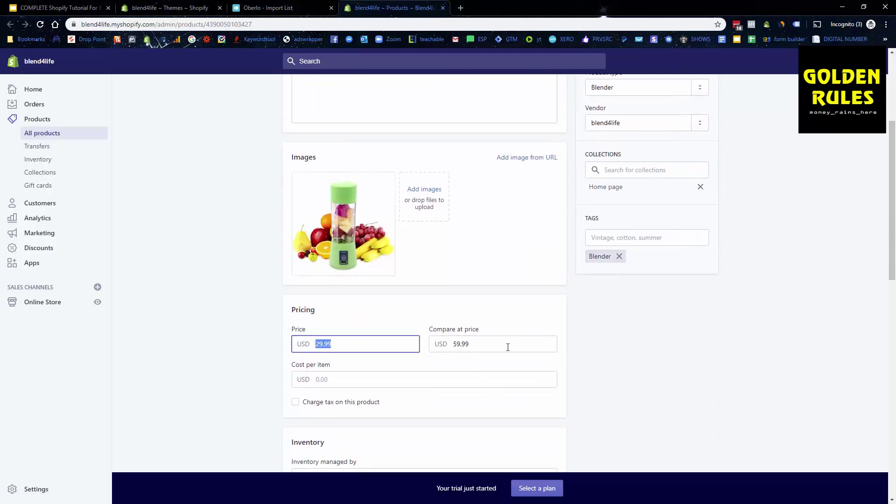
{"action": "scroll", "coordinate": [348, 192], "scroll_direction": "down", "scroll_amount": 5}
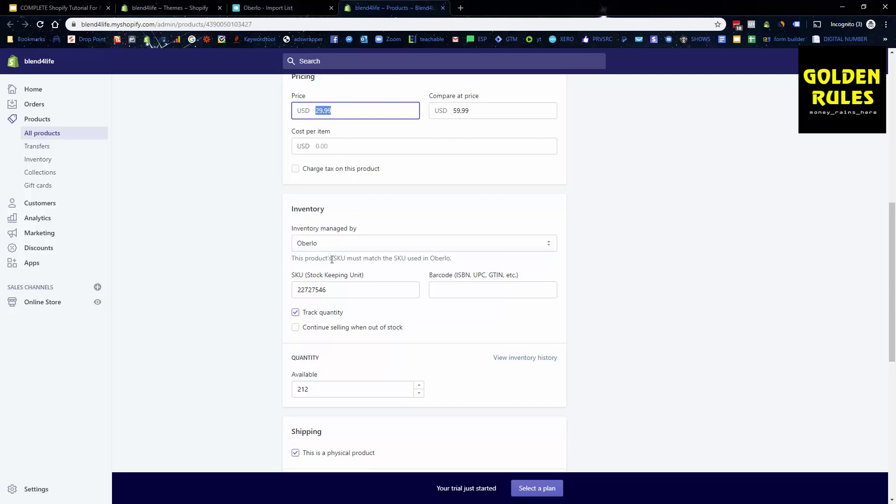
{"action": "scroll", "coordinate": [332, 259], "scroll_direction": "down", "scroll_amount": 3}
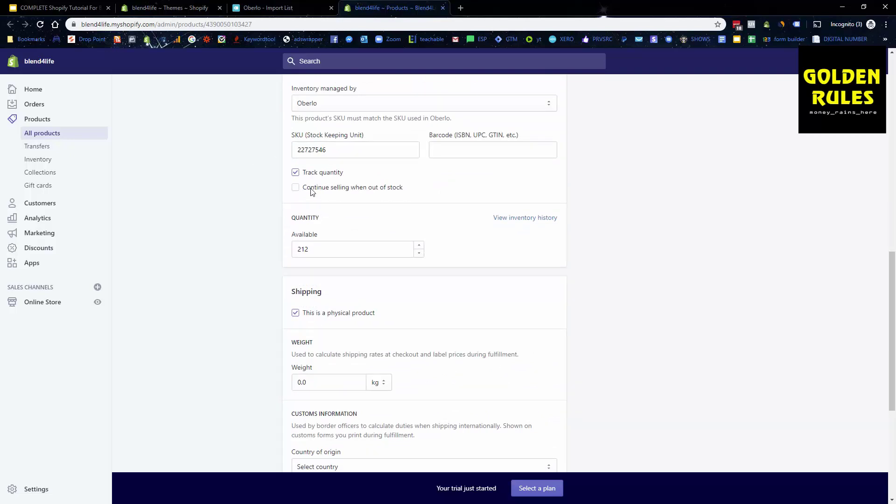
{"action": "left_click", "coordinate": [330, 248]}
{"action": "left_click", "coordinate": [246, 252]}
{"action": "scroll", "coordinate": [315, 261], "scroll_direction": "down", "scroll_amount": 1}
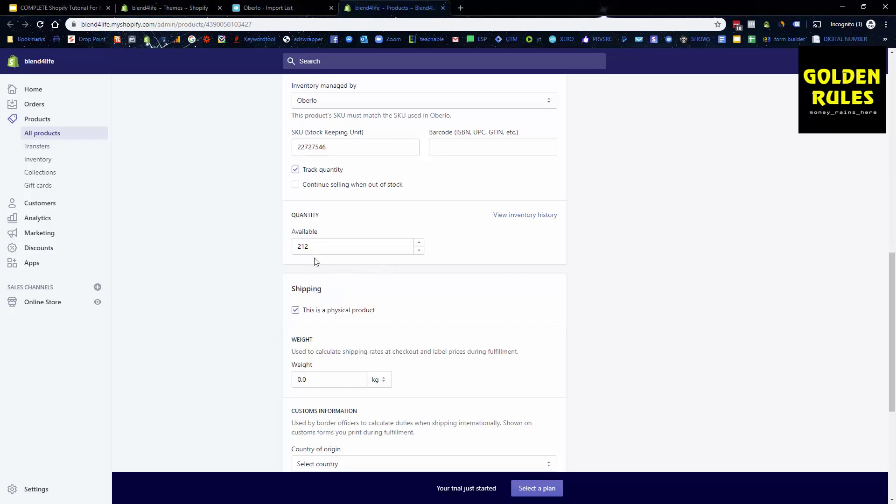
{"action": "scroll", "coordinate": [424, 256], "scroll_direction": "down", "scroll_amount": 5}
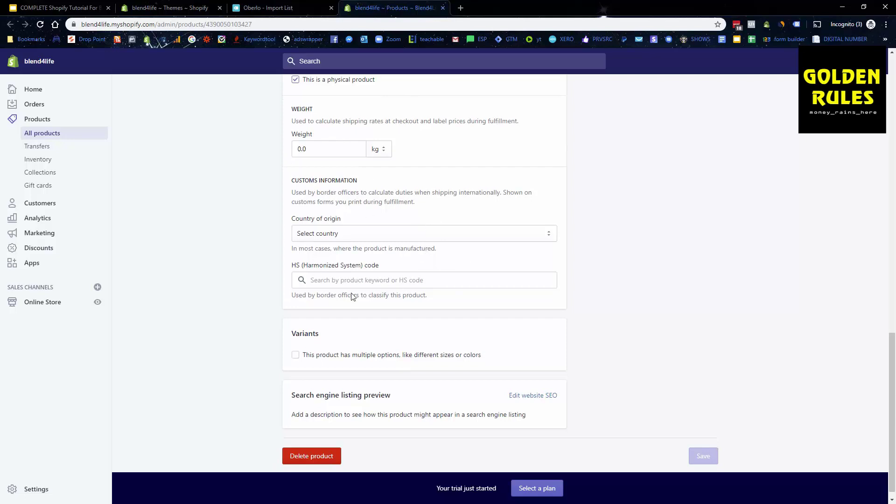
{"action": "scroll", "coordinate": [415, 310], "scroll_direction": "down", "scroll_amount": 1}
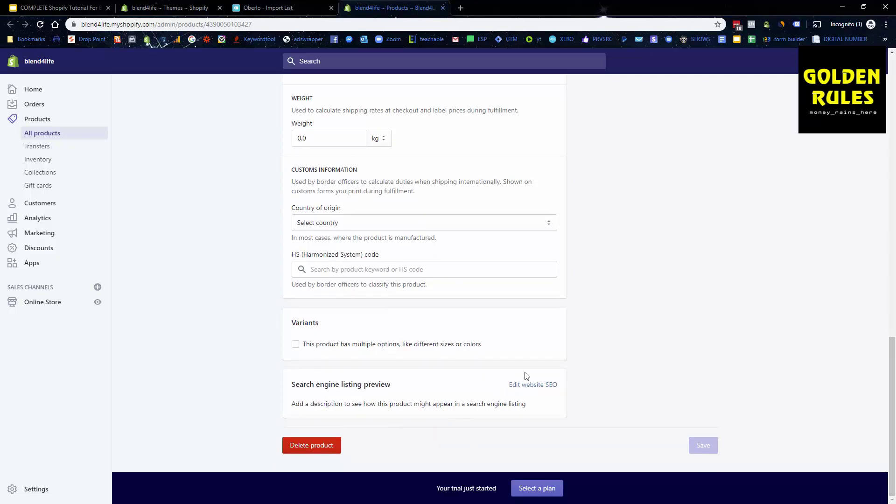
{"action": "scroll", "coordinate": [607, 326], "scroll_direction": "up", "scroll_amount": 2}
{"action": "scroll", "coordinate": [606, 328], "scroll_direction": "down", "scroll_amount": 2}
{"action": "left_click_drag", "start_coordinate": [328, 385], "coordinate": [472, 380]}
{"action": "scroll", "coordinate": [689, 329], "scroll_direction": "up", "scroll_amount": 12}
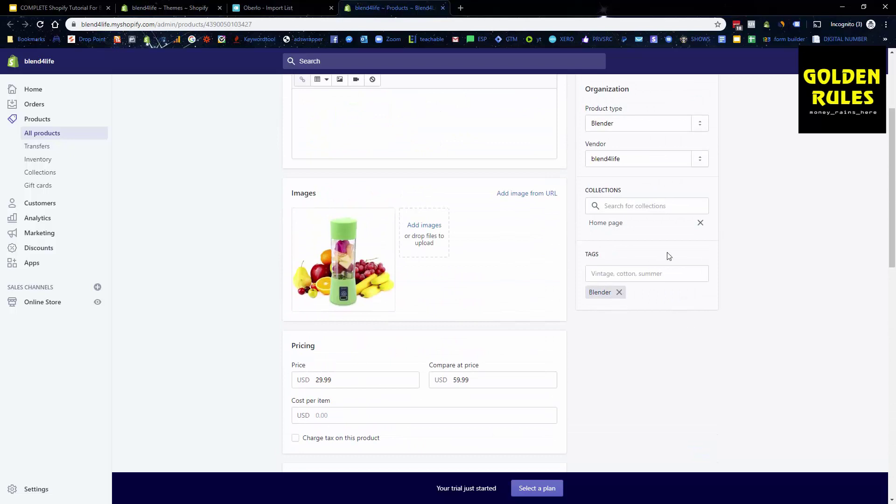
{"action": "scroll", "coordinate": [691, 287], "scroll_direction": "up", "scroll_amount": 1}
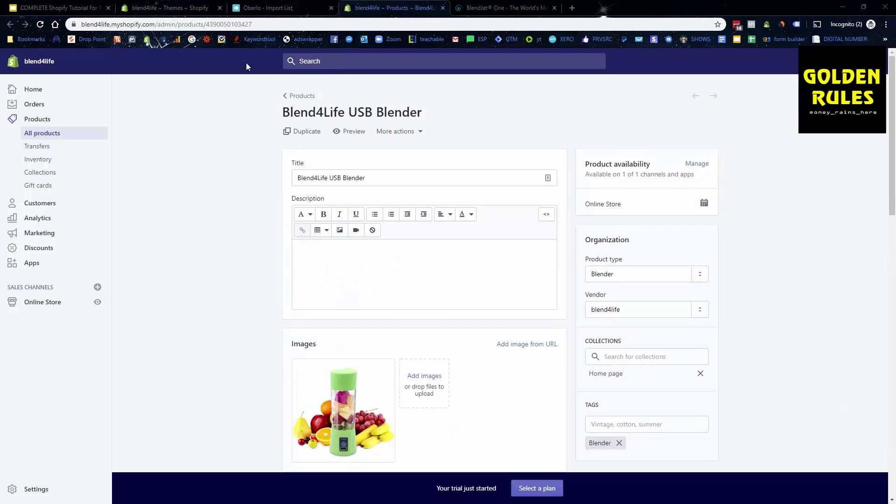
Step: Switch to the BlendJet One product page and examine its price and customer reviews, enlarging one photo review of the mint blender
{"action": "left_click", "coordinate": [493, 12]}
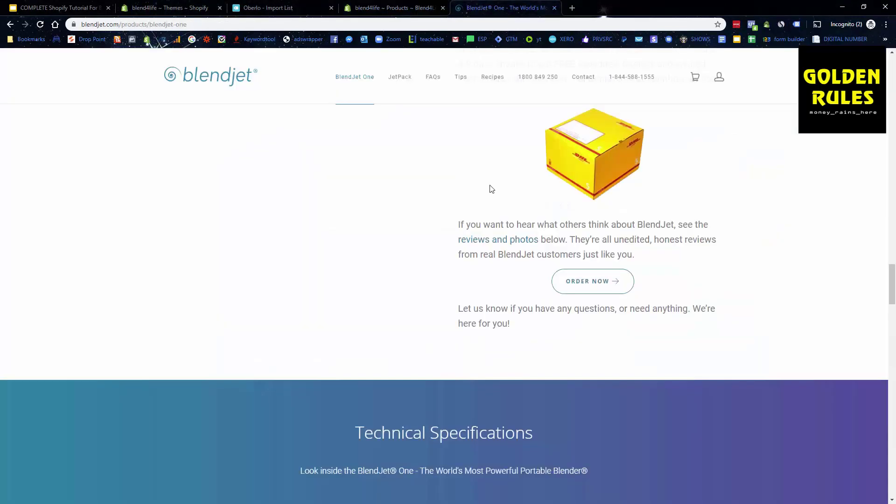
{"action": "left_click_drag", "start_coordinate": [890, 301], "coordinate": [889, 79]}
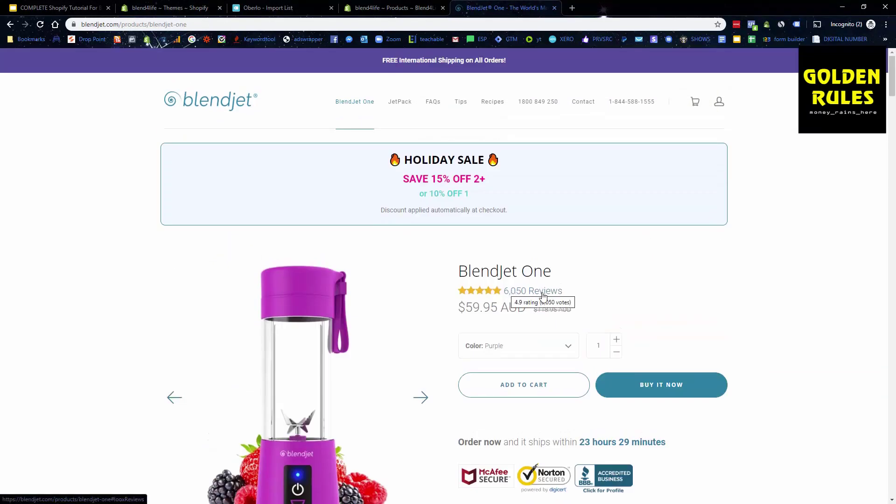
{"action": "left_click_drag", "start_coordinate": [890, 70], "coordinate": [889, 367]}
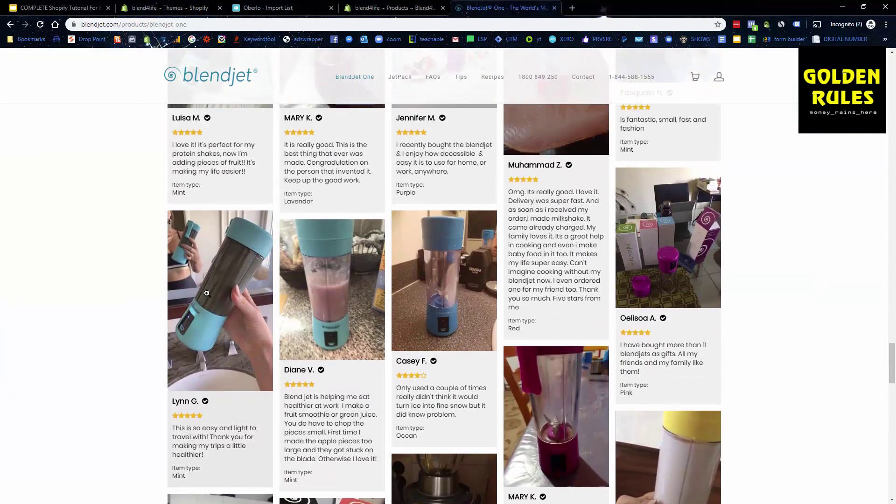
{"action": "left_click", "coordinate": [288, 312]}
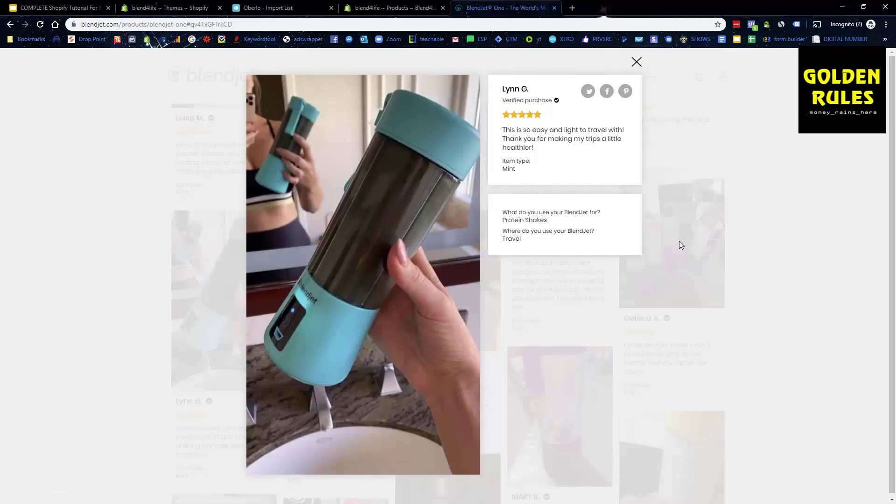
{"action": "left_click", "coordinate": [637, 62]}
{"action": "scroll", "coordinate": [723, 291], "scroll_direction": "up", "scroll_amount": 4}
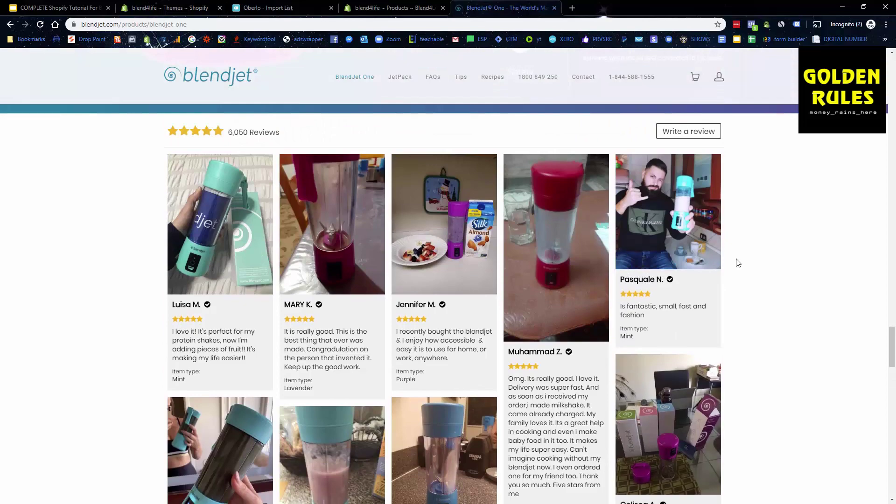
Step: Read through the BlendJet One product description, from its opening paragraph down to the technical specifications
{"action": "left_click_drag", "start_coordinate": [892, 347], "coordinate": [892, 102]}
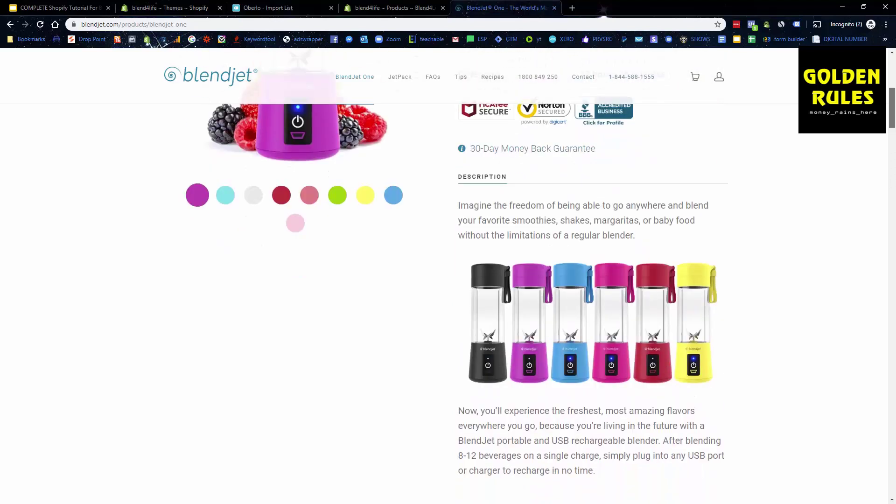
{"action": "scroll", "coordinate": [661, 276], "scroll_direction": "down", "scroll_amount": 5}
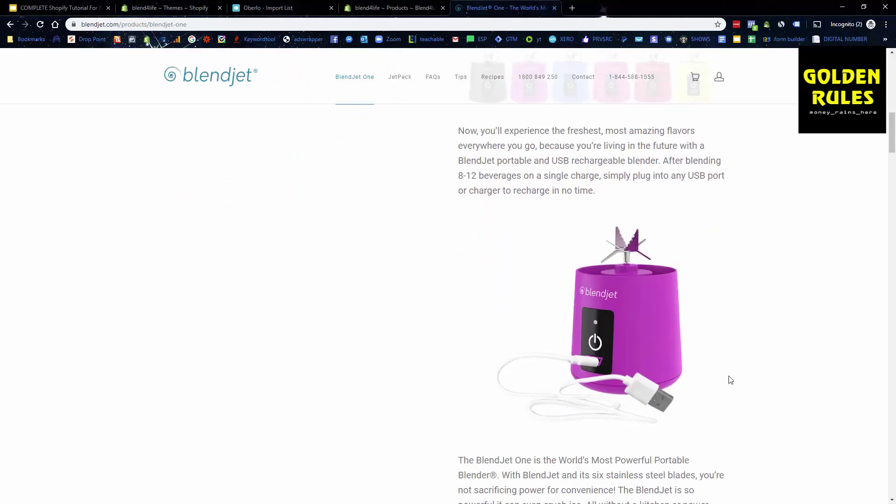
{"action": "scroll", "coordinate": [721, 364], "scroll_direction": "down", "scroll_amount": 5}
{"action": "scroll", "coordinate": [720, 361], "scroll_direction": "down", "scroll_amount": 2}
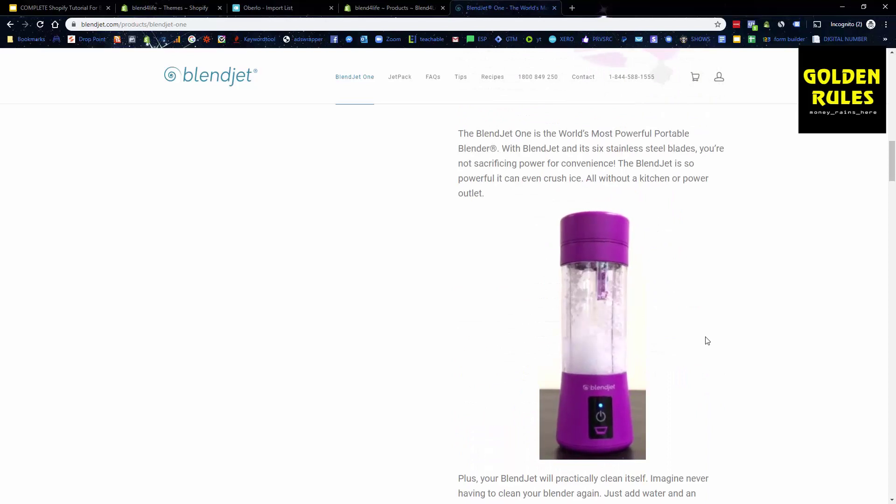
{"action": "scroll", "coordinate": [595, 280], "scroll_direction": "down", "scroll_amount": 8}
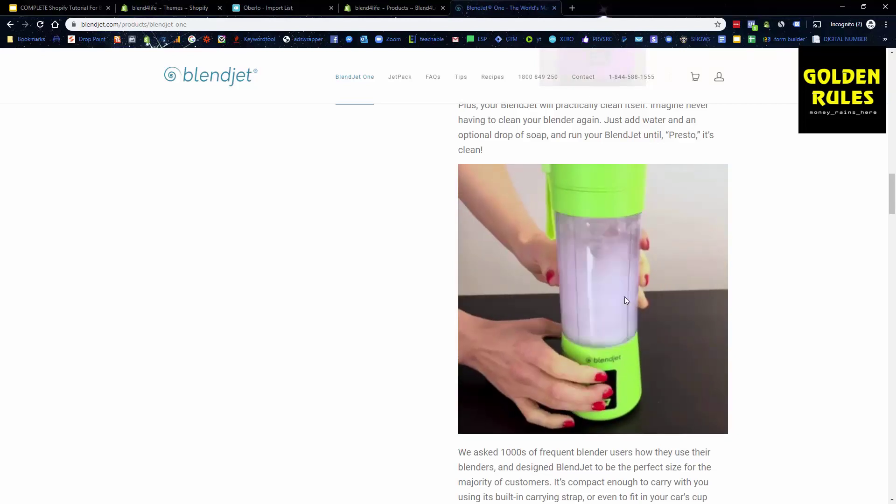
{"action": "scroll", "coordinate": [624, 296], "scroll_direction": "down", "scroll_amount": 2}
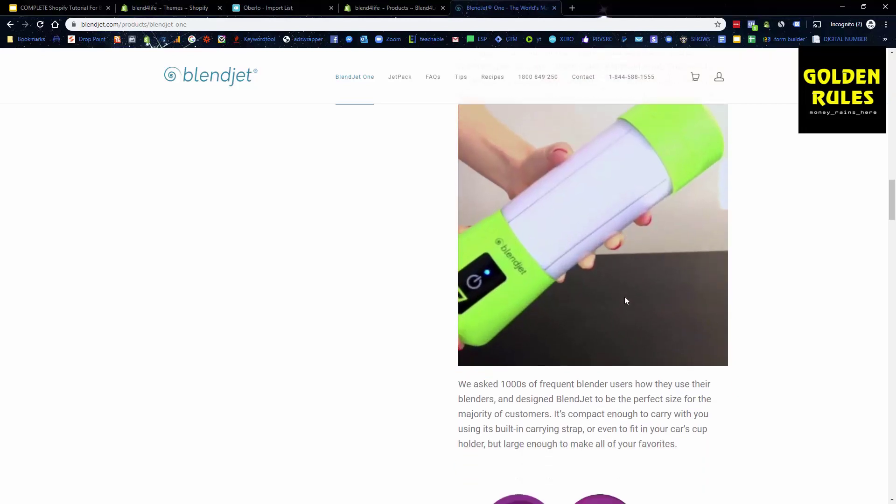
{"action": "scroll", "coordinate": [616, 275], "scroll_direction": "down", "scroll_amount": 5}
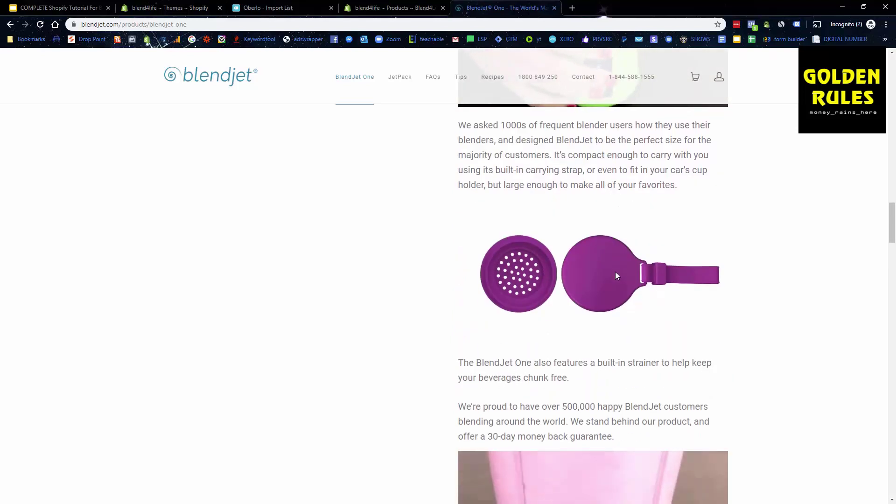
{"action": "scroll", "coordinate": [668, 347], "scroll_direction": "down", "scroll_amount": 6}
{"action": "scroll", "coordinate": [668, 347], "scroll_direction": "down", "scroll_amount": 7}
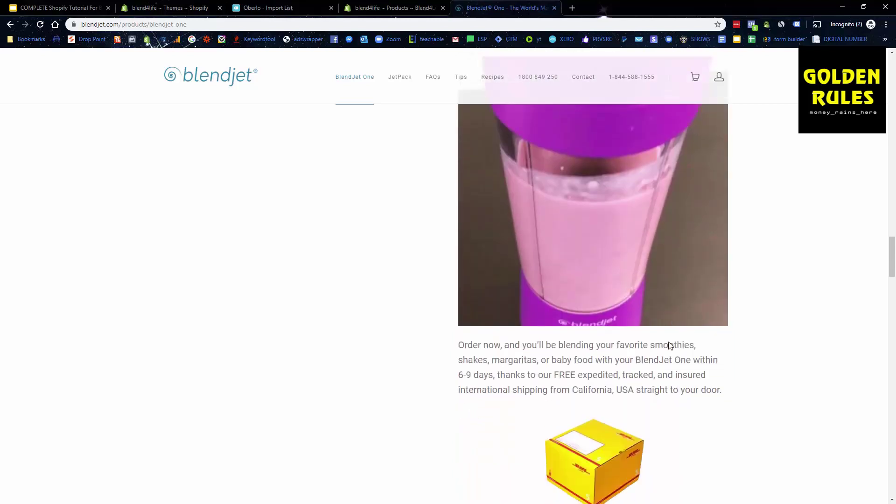
{"action": "scroll", "coordinate": [671, 350], "scroll_direction": "up", "scroll_amount": 5}
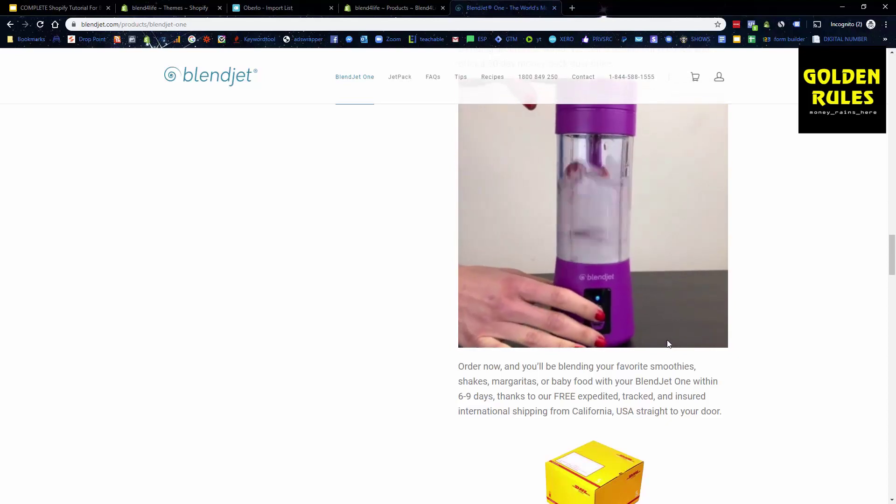
{"action": "scroll", "coordinate": [666, 340], "scroll_direction": "down", "scroll_amount": 15}
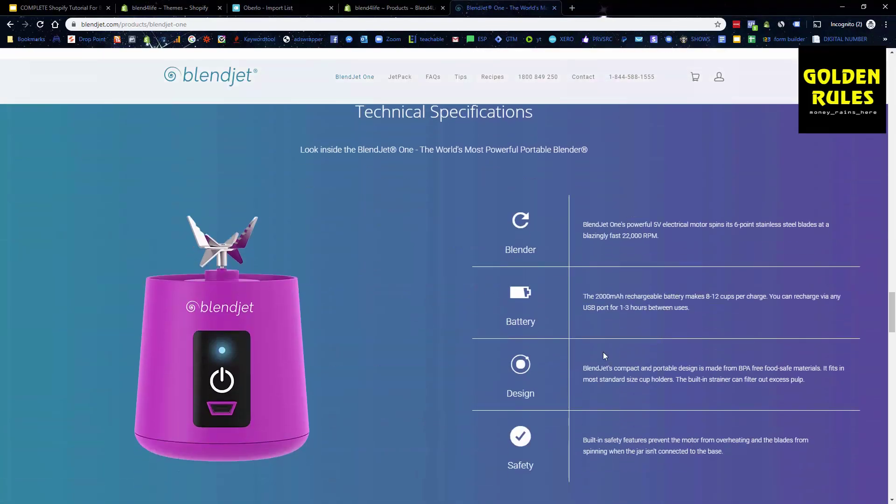
{"action": "scroll", "coordinate": [604, 356], "scroll_direction": "down", "scroll_amount": 2}
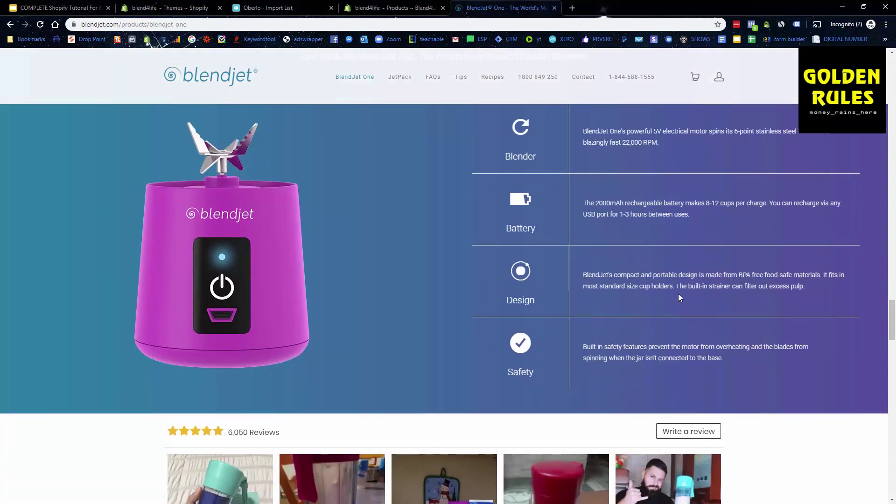
Step: Copy the opening paragraph of the BlendJet One description into the Blend4Life USB Blender's description in the Shopify admin
{"action": "scroll", "coordinate": [678, 294], "scroll_direction": "up", "scroll_amount": 8}
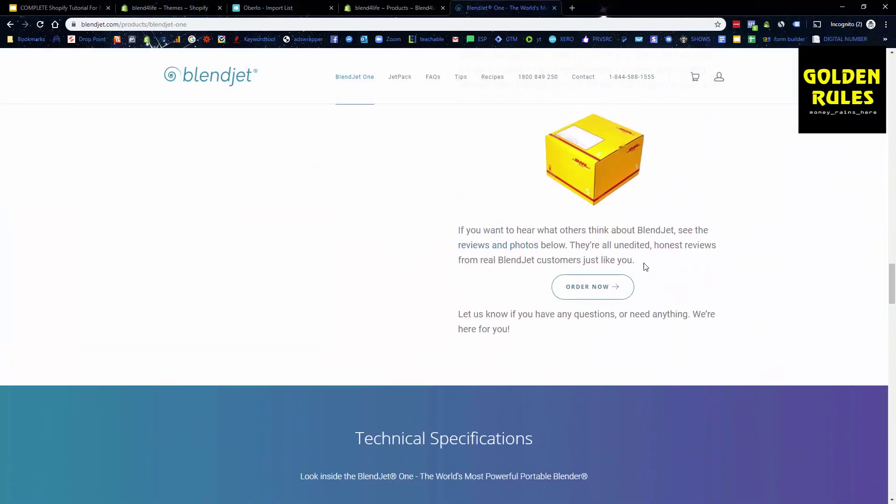
{"action": "scroll", "coordinate": [645, 267], "scroll_direction": "up", "scroll_amount": 15}
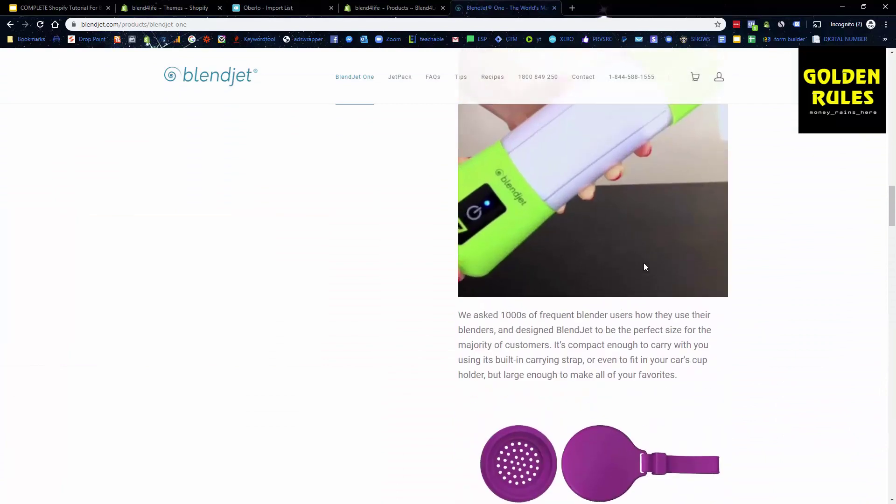
{"action": "scroll", "coordinate": [645, 267], "scroll_direction": "up", "scroll_amount": 8}
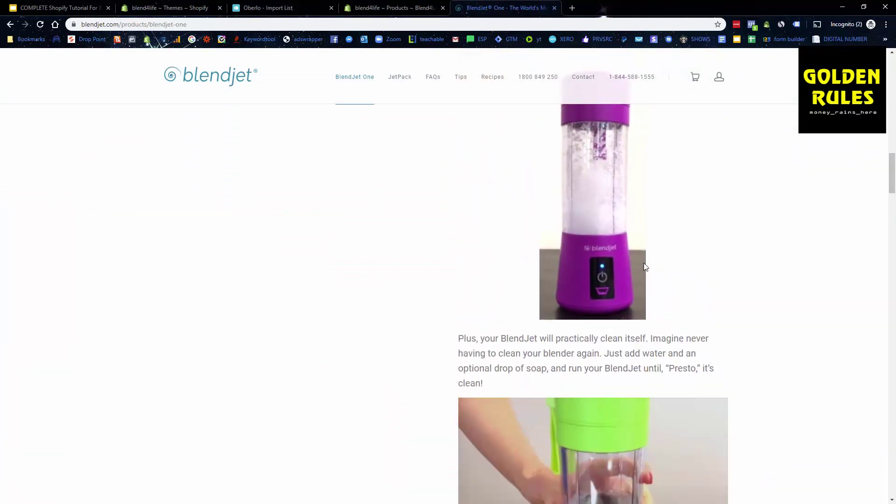
{"action": "scroll", "coordinate": [644, 266], "scroll_direction": "up", "scroll_amount": 15}
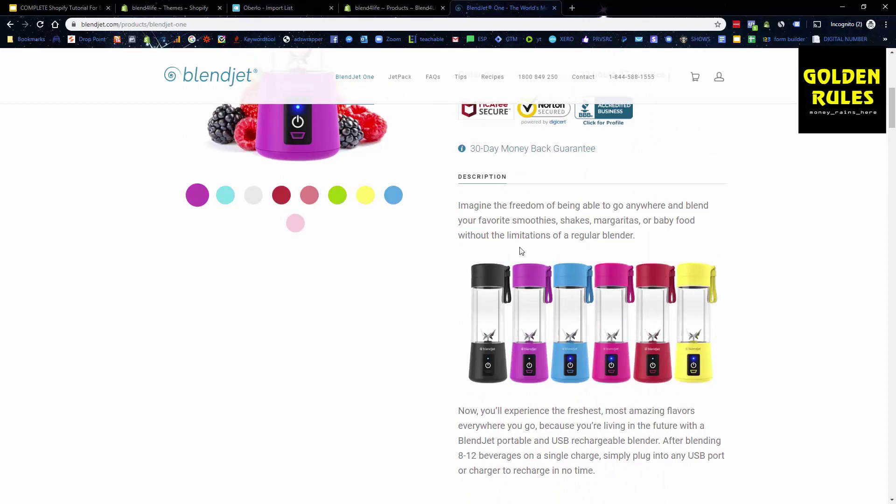
{"action": "left_click_drag", "start_coordinate": [643, 236], "coordinate": [457, 210]}
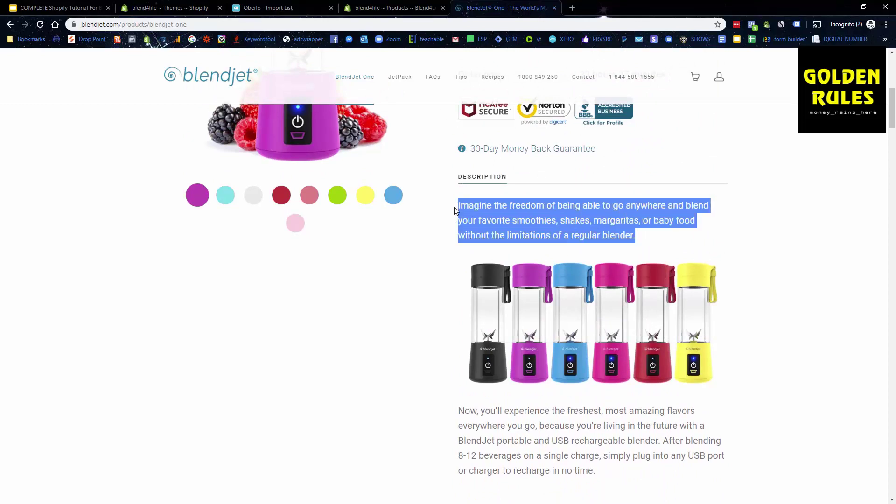
{"action": "key", "text": "ctrl+c"}
{"action": "left_click", "coordinate": [392, 8]}
{"action": "left_click", "coordinate": [383, 274]}
{"action": "key", "text": "ctrl+v"}
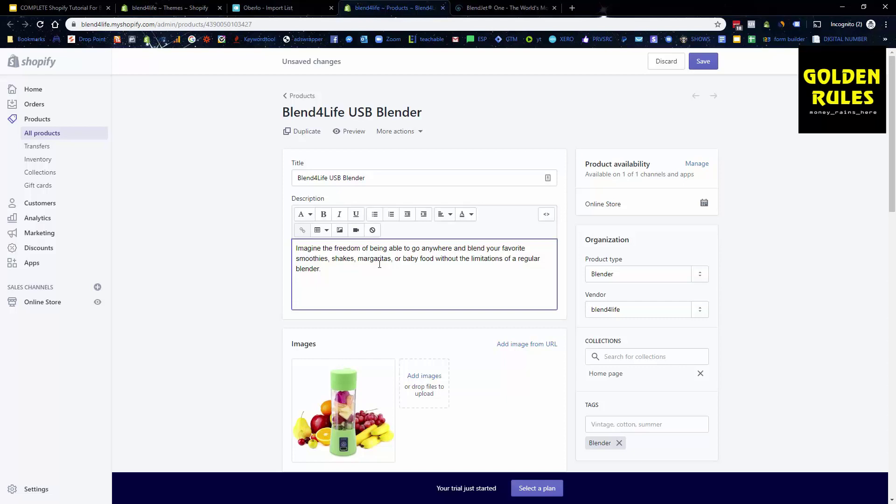
Step: Add a second description paragraph: "Introducing The Blend4Life USB Blender that is changing the way people blend their food into their favourite smoothies, shakes, margaritas, or baby food."
{"action": "type", "text": "Introducing The Blend4Life"}
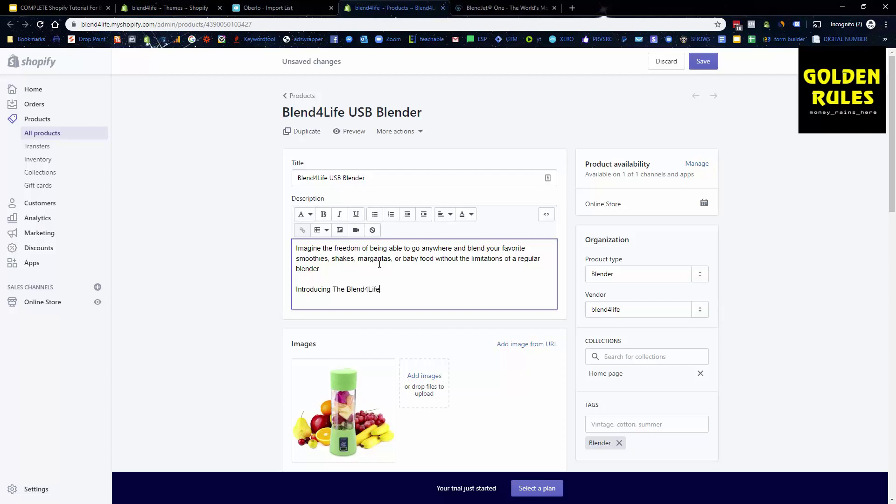
{"action": "type", "text": " USB Blender that is go"}
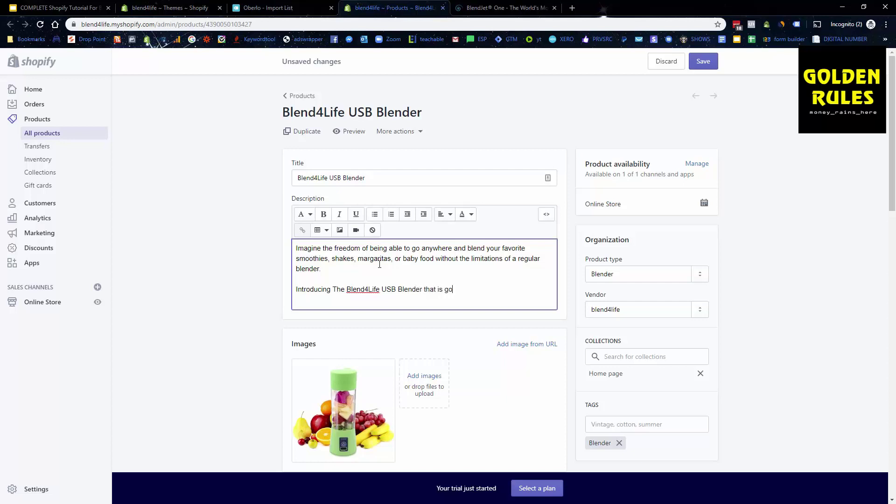
{"action": "type", "text": "i"}
{"action": "key", "text": "BackSpace"}
{"action": "key", "text": "BackSpace"}
{"action": "key", "text": "BackSpace"}
{"action": "type", "text": "changing the way people blend"}
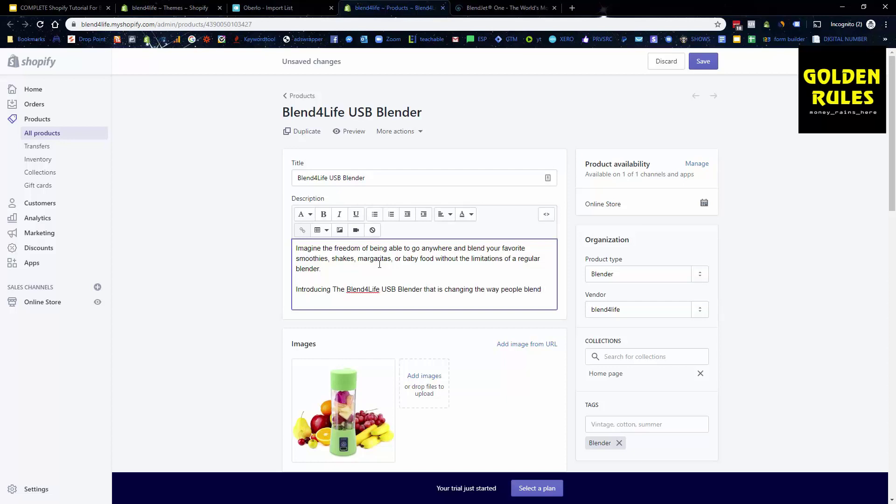
{"action": "type", "text": " their food into you"}
{"action": "key", "text": "BackSpace"}
{"action": "type", "text": "their favourite smoothies, "}
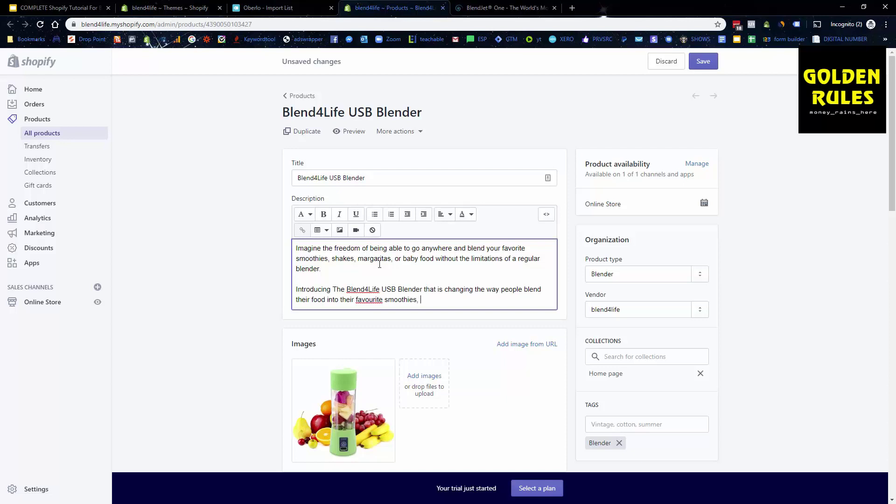
{"action": "type", "text": "shakes, margaritas, or baby food"}
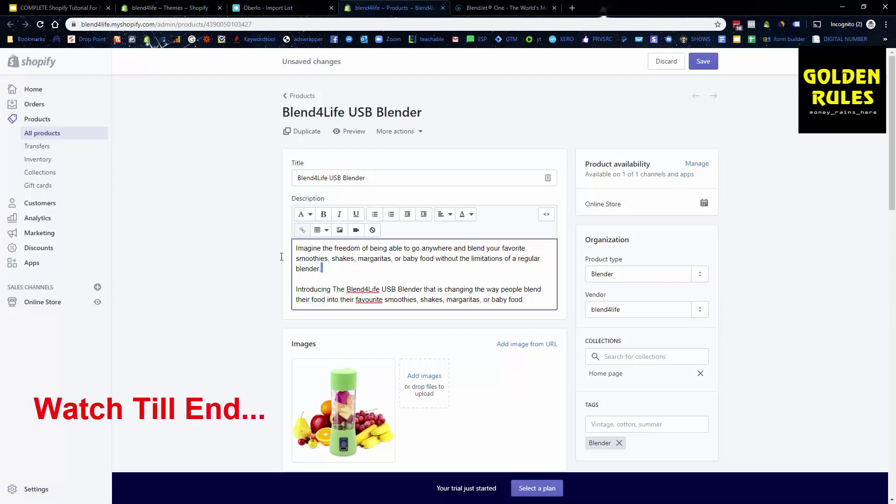
Step: Delete the copied "Imagine the freedom" paragraph from the product description and correct "favourite" to "favorite" in the Introducing paragraph
{"action": "key", "text": "shift+Up"}
{"action": "key", "text": "shift+Up"}
{"action": "key", "text": "shift+Home"}
{"action": "key", "text": "BackSpace"}
{"action": "key", "text": "Delete"}
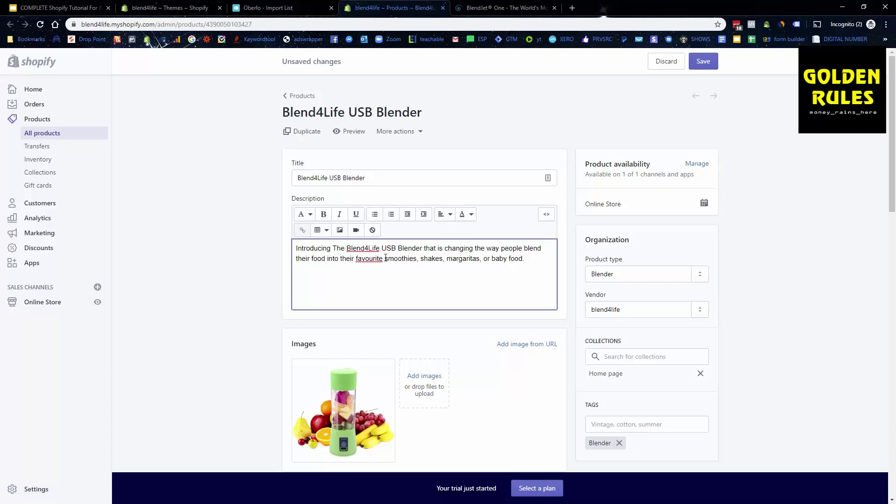
{"action": "right_click", "coordinate": [369, 257]}
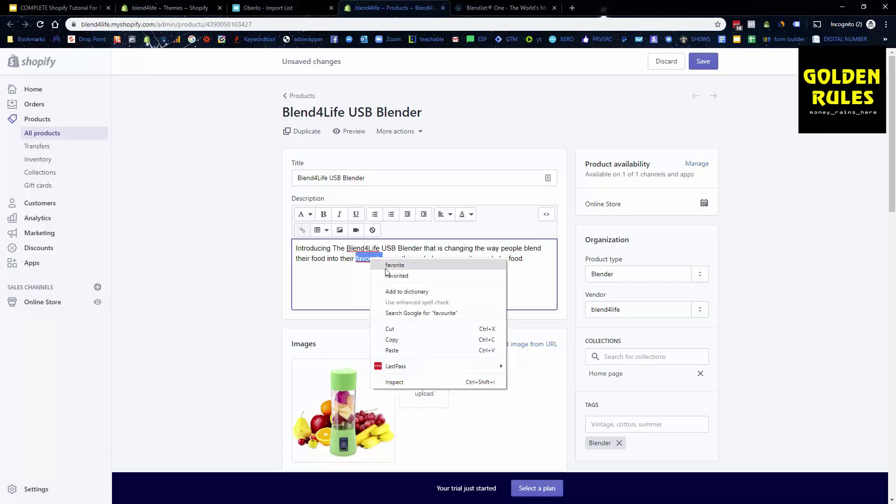
{"action": "left_click", "coordinate": [378, 262]}
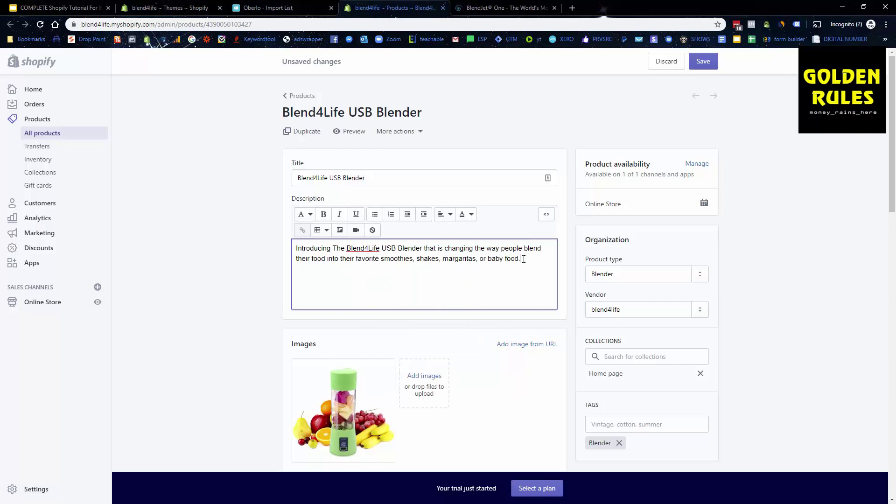
Step: Add a new description paragraph starting "Just picture for a moment, making your favourite smoothy without all the effort, time and pain involved"
{"action": "type", "text": "Just picture for a moment, making your"}
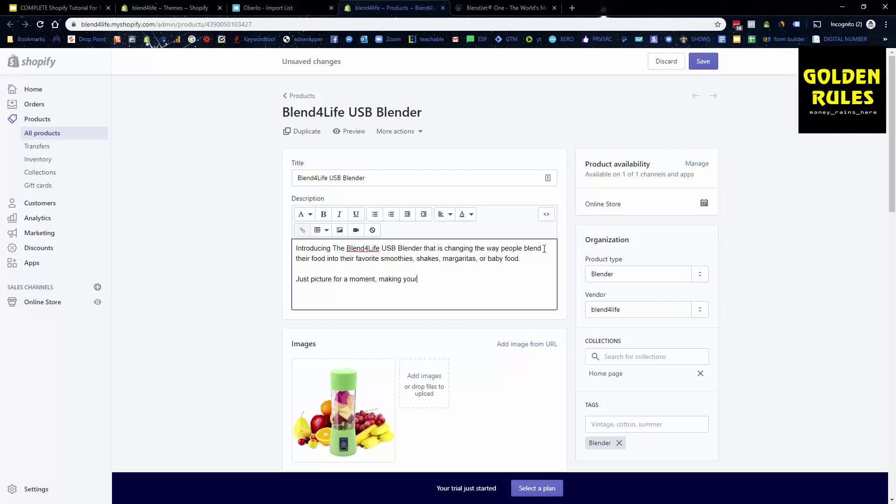
{"action": "type", "text": " smooth"}
{"action": "key", "text": "BackSpace"}
{"action": "key", "text": "BackSpace"}
{"action": "key", "text": "BackSpace"}
{"action": "key", "text": "BackSpace"}
{"action": "type", "text": "favourite smoothy, wit"}
{"action": "key", "text": "BackSpace"}
{"action": "key", "text": "BackSpace"}
{"action": "key", "text": "BackSpace"}
{"action": "key", "text": "BackSpace"}
{"action": "type", "text": "without ha"}
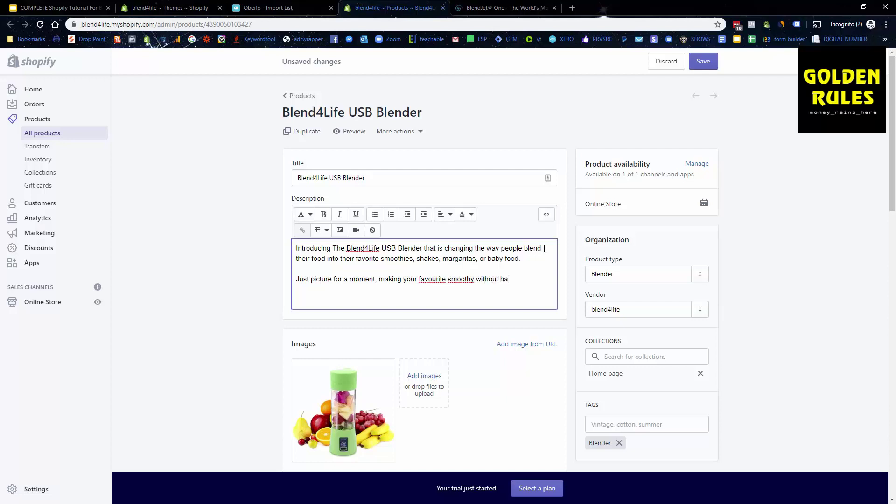
{"action": "key", "text": "BackSpace"}
{"action": "key", "text": "BackSpace"}
{"action": "type", "text": "all the effort, time a"}
{"action": "type", "text": "nd pain involved "}
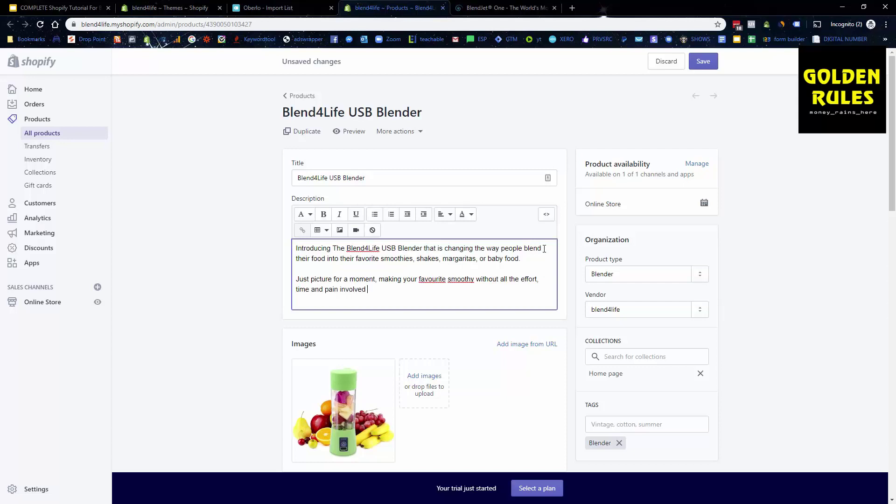
Step: Finish the paragraph with "especially when you are very busy throughout the day and want to drink something healthy right away."
{"action": "type", "text": "especially when you ar"}
{"action": "type", "text": "e very b"}
{"action": "key", "text": "BackSpace"}
{"action": "type", "text": "very b"}
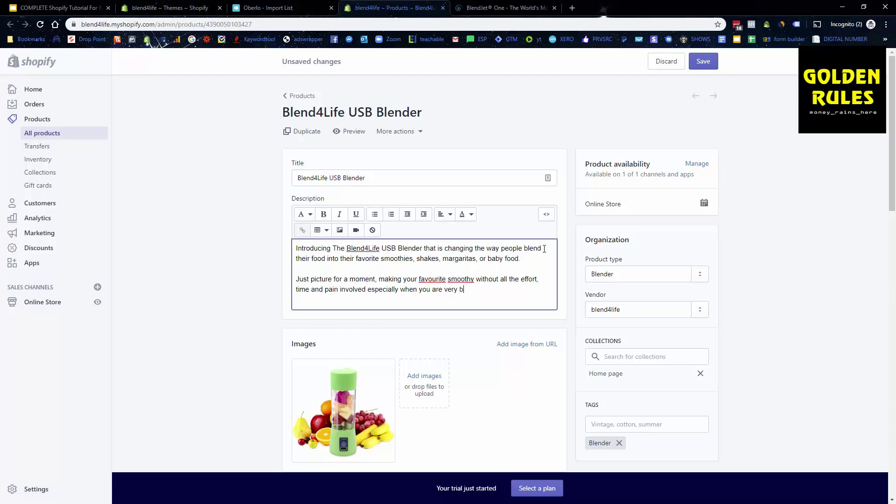
{"action": "type", "text": "usy throughout the day and want to"}
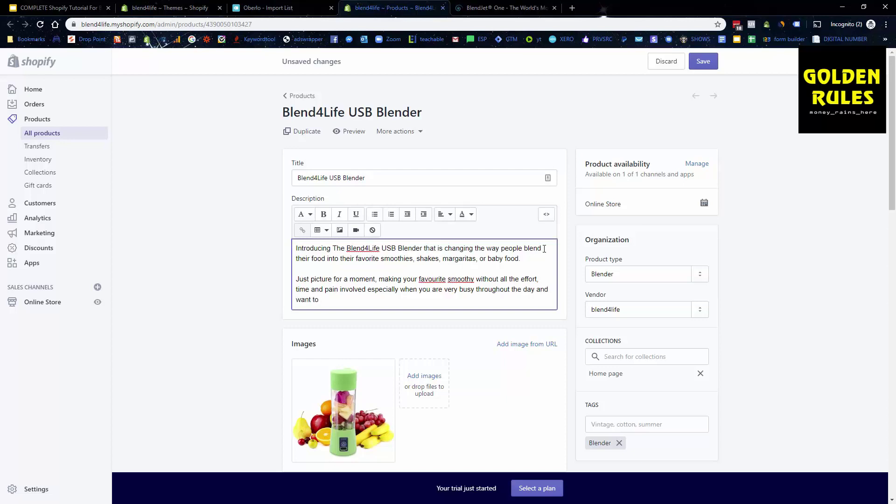
{"action": "type", "text": " drink something healthy right away."}
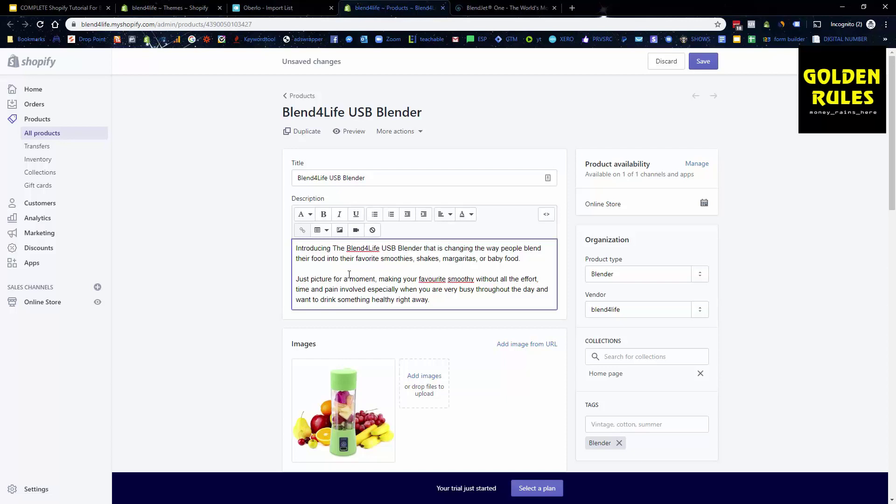
Step: Look at the image in the BlendJet One description and open the AliExpress site in a new tab through a Google search
{"action": "left_click", "coordinate": [502, 8]}
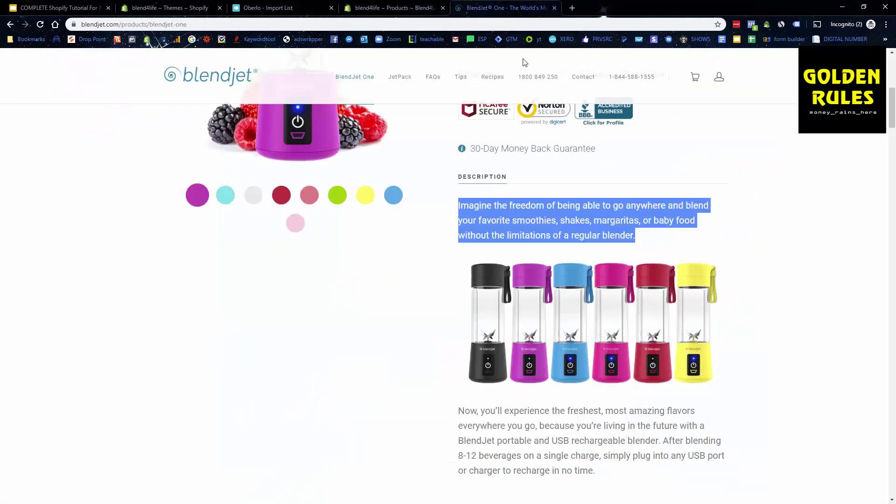
{"action": "left_click", "coordinate": [764, 371]}
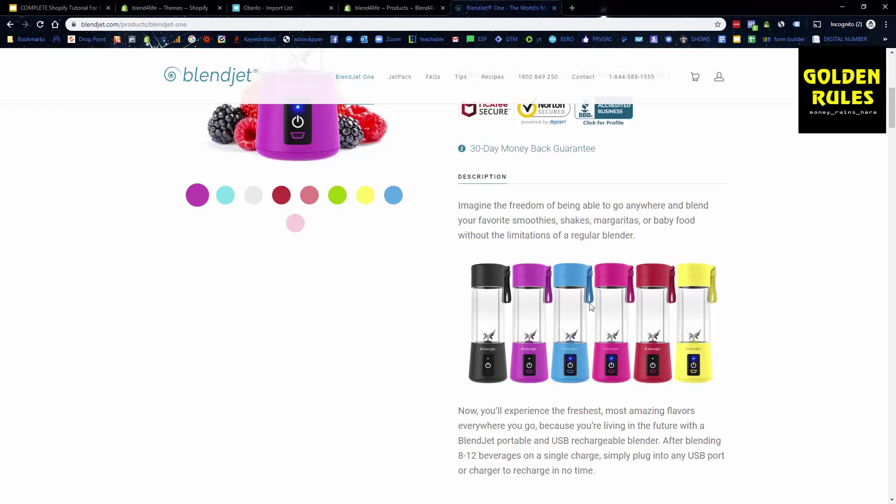
{"action": "left_click", "coordinate": [573, 9]}
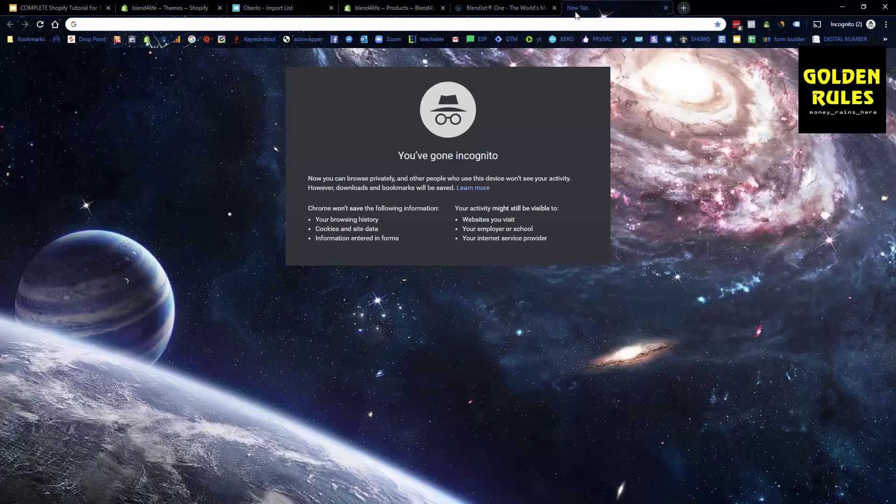
{"action": "type", "text": "aliexpress"}
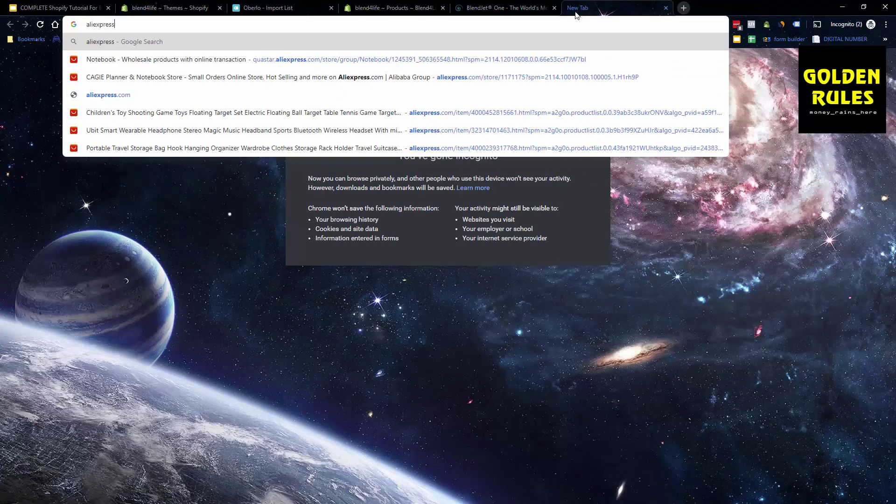
{"action": "key", "text": "Return"}
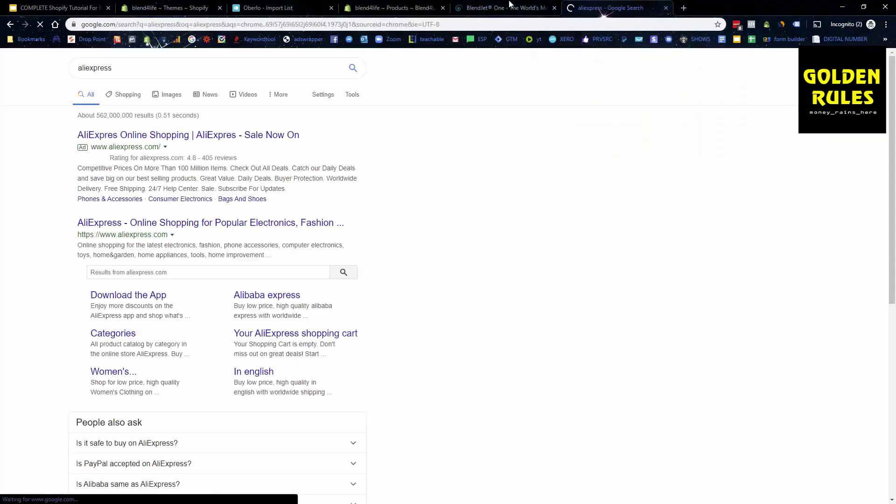
{"action": "left_click_drag", "start_coordinate": [510, 5], "coordinate": [504, 6]}
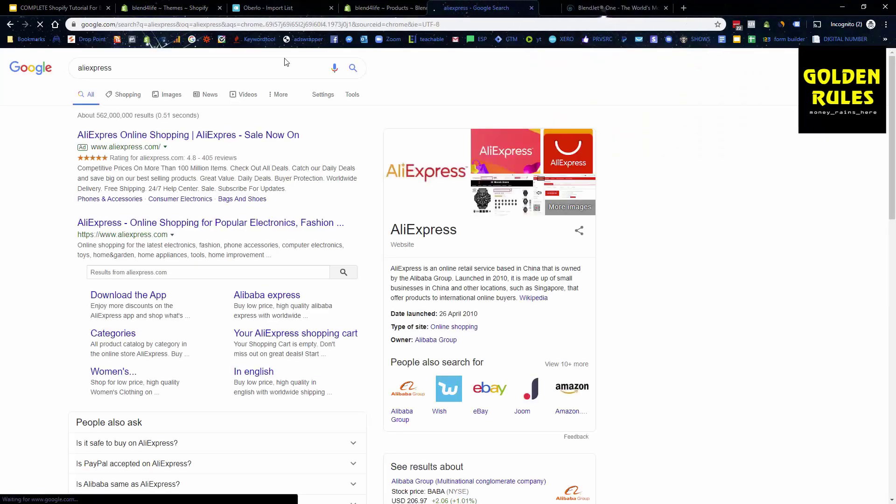
{"action": "left_click", "coordinate": [144, 235]}
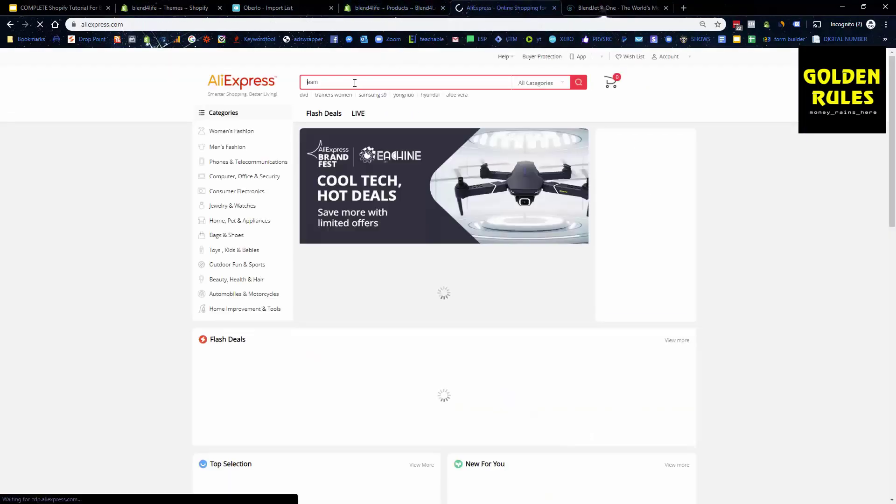
Step: Search AliExpress for "portable usb blender" and sort the results by orders
{"action": "left_click", "coordinate": [355, 83]}
{"action": "type", "text": "por"}
{"action": "scroll", "coordinate": [355, 83], "scroll_direction": "down", "scroll_amount": 8}
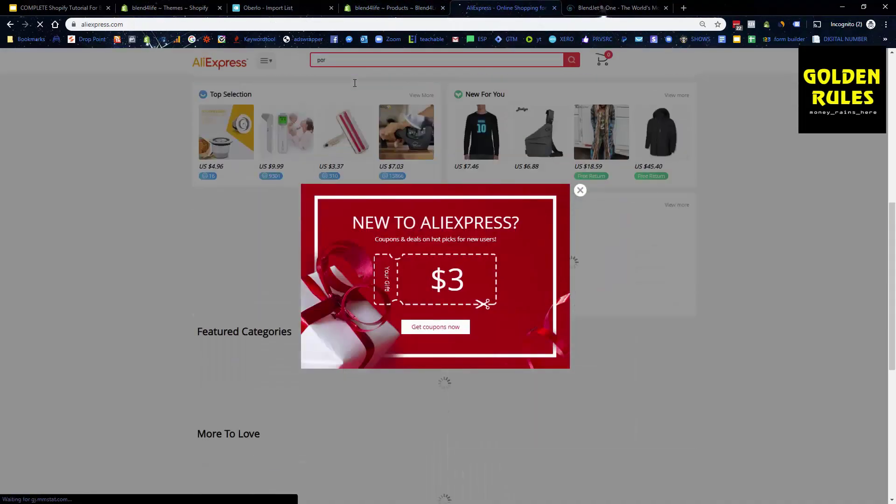
{"action": "left_click", "coordinate": [329, 57]}
{"action": "type", "text": "t"}
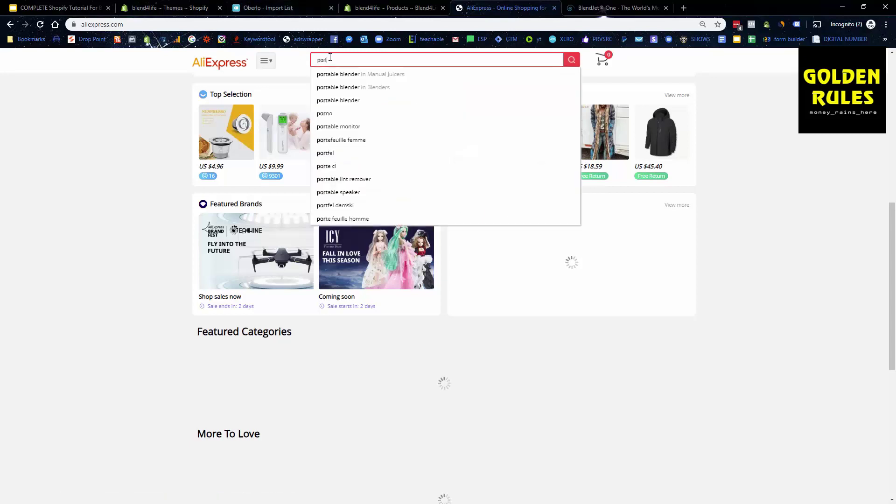
{"action": "type", "text": "able usb blender"}
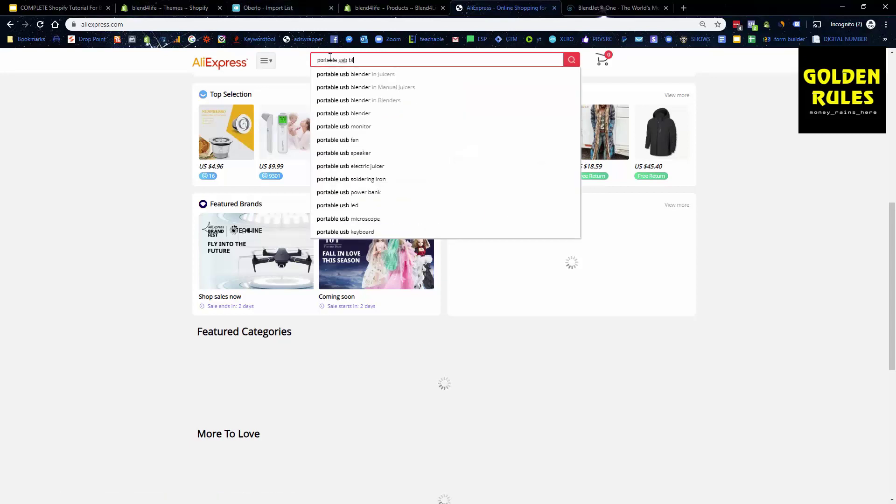
{"action": "key", "text": "Return"}
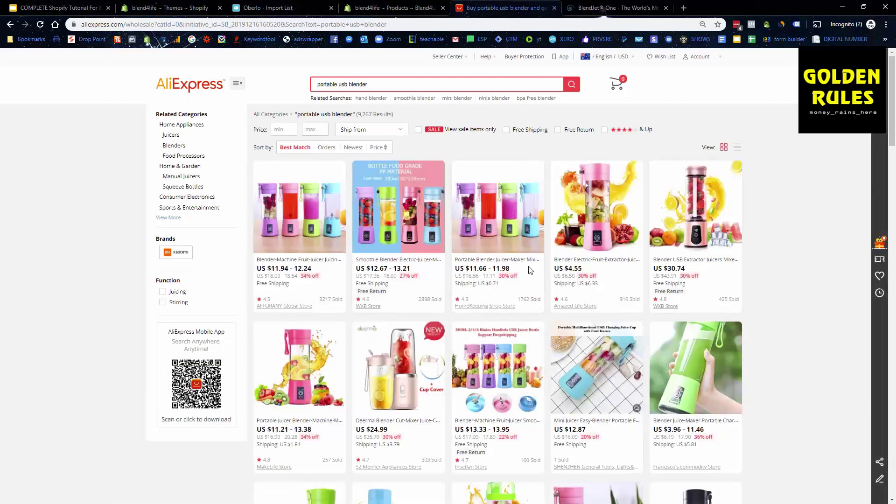
{"action": "left_click", "coordinate": [326, 147]}
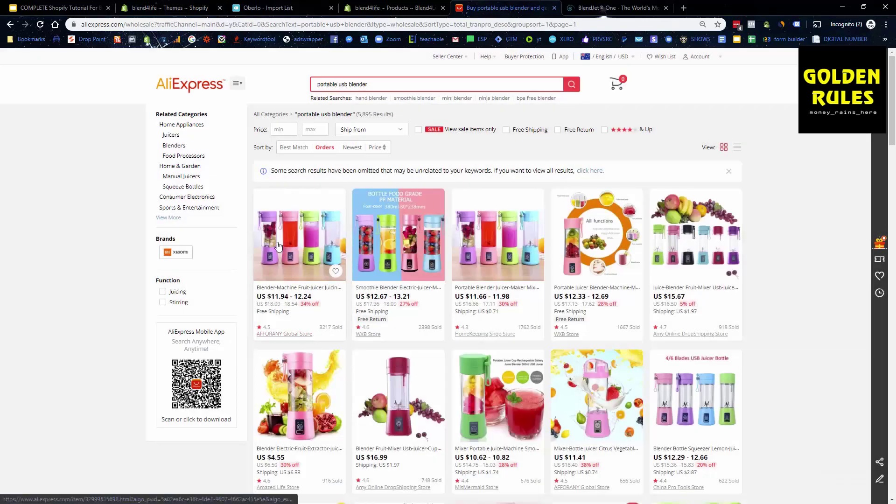
Step: Open the first AliExpress result, the 380ml 4/6-blade mini portable juicer, and look through its photos and overview images
{"action": "left_click", "coordinate": [278, 246]}
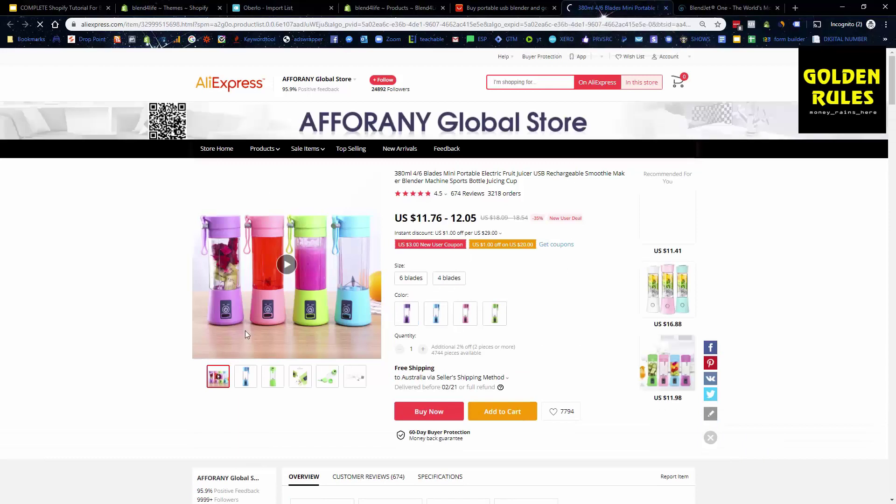
{"action": "left_click", "coordinate": [244, 377]}
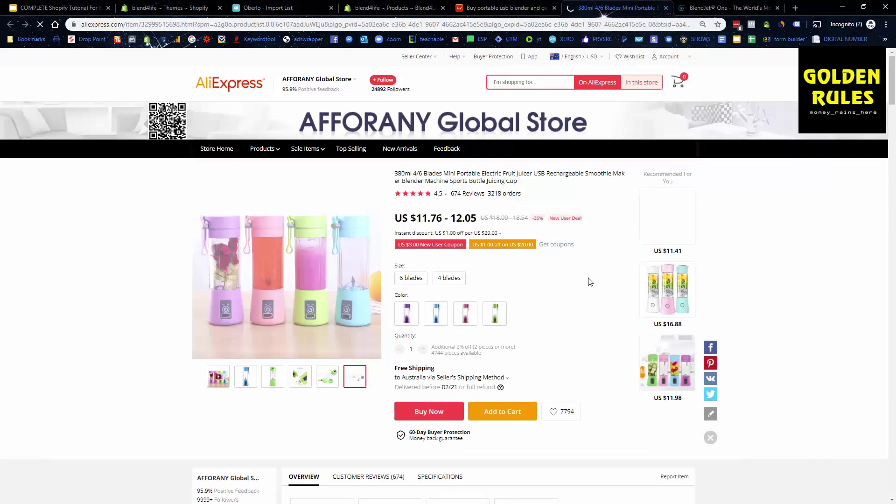
{"action": "left_click", "coordinate": [495, 313]}
{"action": "scroll", "coordinate": [446, 279], "scroll_direction": "down", "scroll_amount": 3}
{"action": "scroll", "coordinate": [445, 279], "scroll_direction": "down", "scroll_amount": 15}
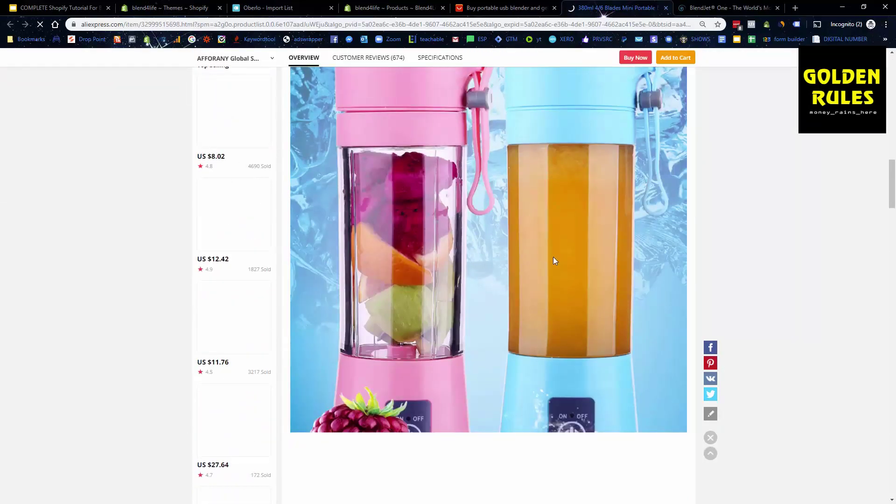
{"action": "scroll", "coordinate": [553, 257], "scroll_direction": "up", "scroll_amount": 4}
{"action": "scroll", "coordinate": [537, 247], "scroll_direction": "down", "scroll_amount": 5}
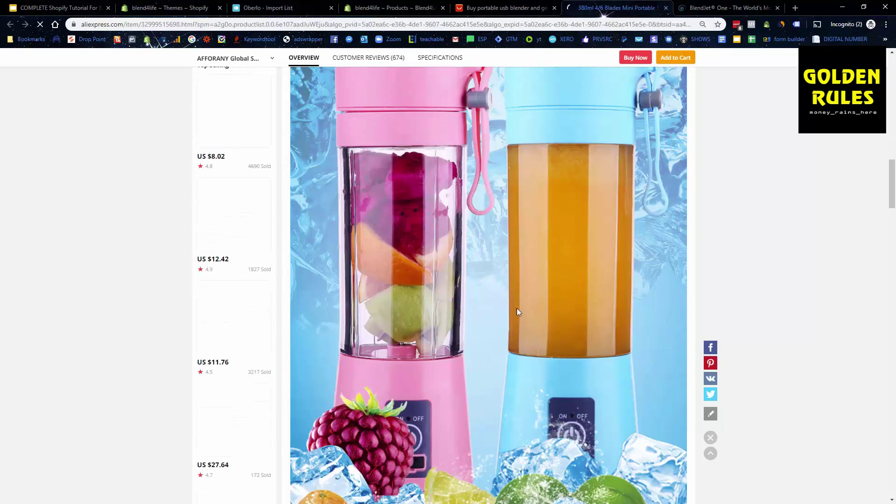
{"action": "right_click", "coordinate": [466, 299]}
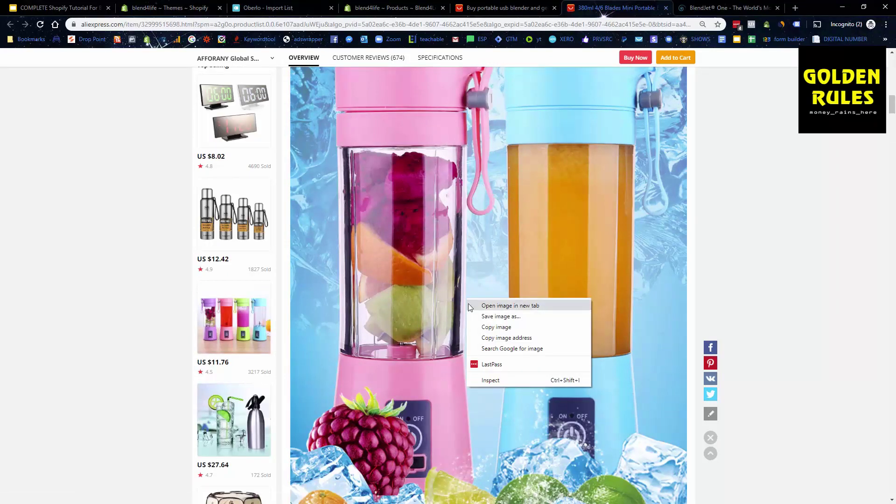
{"action": "left_click", "coordinate": [771, 228]}
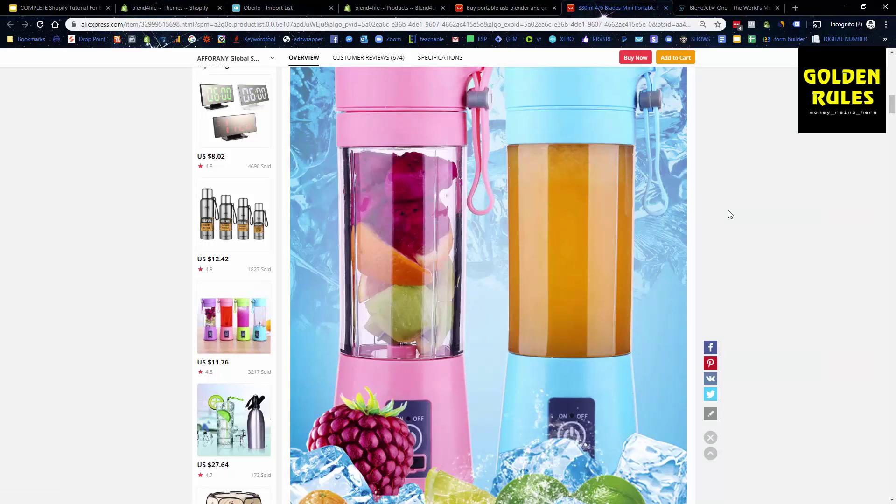
Step: Look through the juicer listing's overview images and compare them with the colour line-up image in the BlendJet One description
{"action": "scroll", "coordinate": [680, 241], "scroll_direction": "down", "scroll_amount": 10}
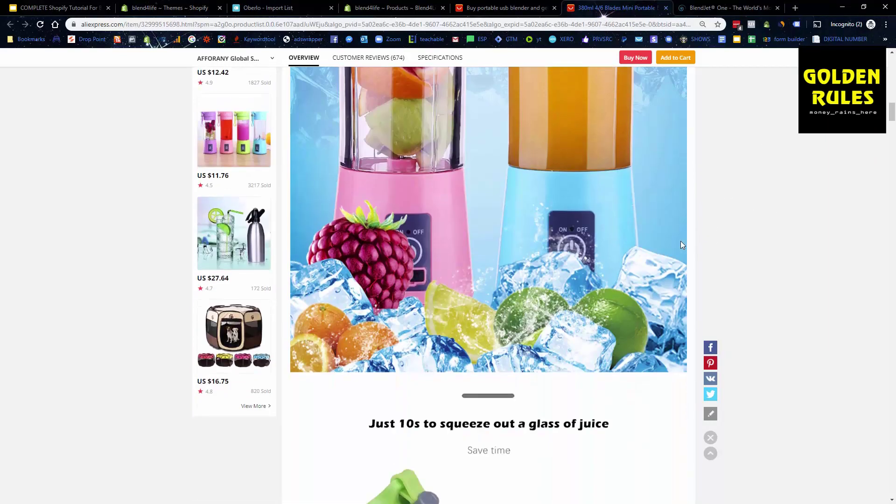
{"action": "scroll", "coordinate": [681, 241], "scroll_direction": "down", "scroll_amount": 3}
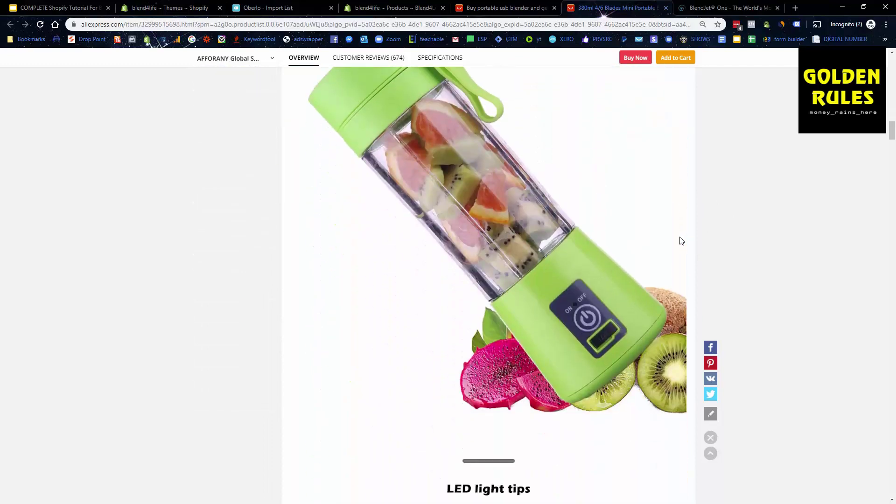
{"action": "scroll", "coordinate": [681, 241], "scroll_direction": "up", "scroll_amount": 2}
{"action": "left_click", "coordinate": [729, 8]}
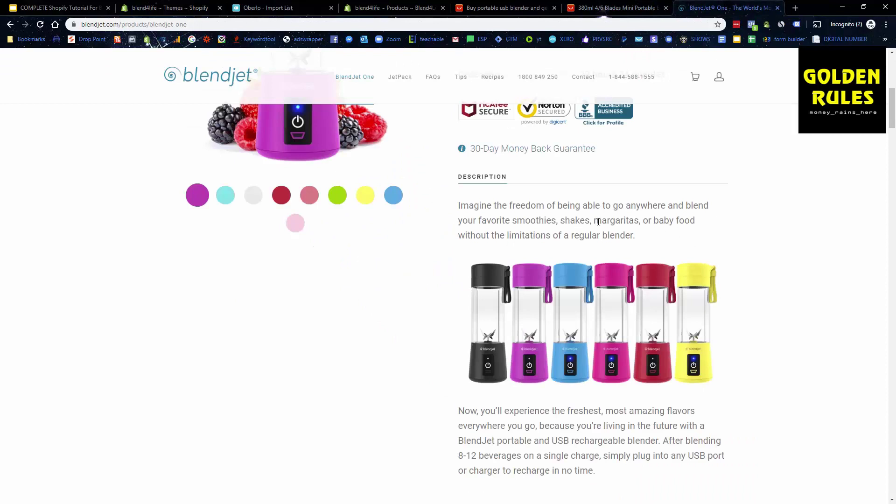
{"action": "left_click", "coordinate": [485, 6]}
{"action": "left_click", "coordinate": [626, 7]}
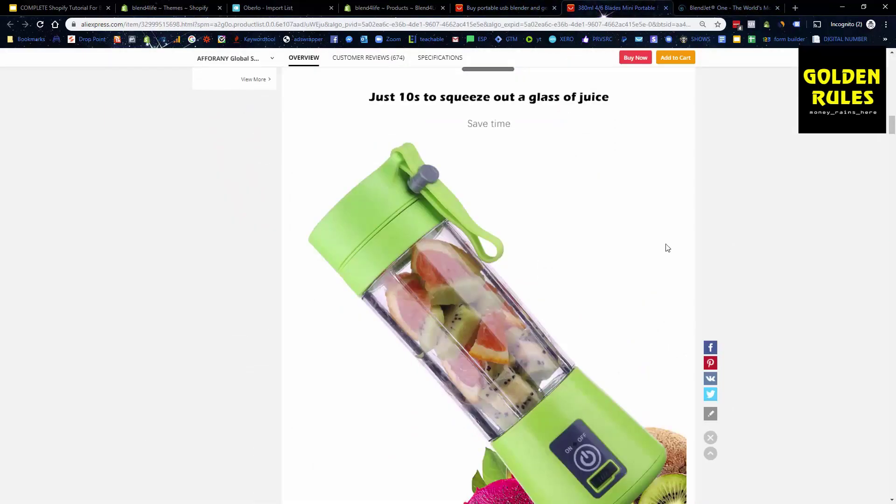
Step: Examine the rest of the AliExpress overview images, covering the power button, 304 stainless steel blades, pink blender and applicable scenarios
{"action": "scroll", "coordinate": [666, 248], "scroll_direction": "down", "scroll_amount": 3}
{"action": "scroll", "coordinate": [663, 228], "scroll_direction": "down", "scroll_amount": 6}
{"action": "scroll", "coordinate": [660, 220], "scroll_direction": "down", "scroll_amount": 4}
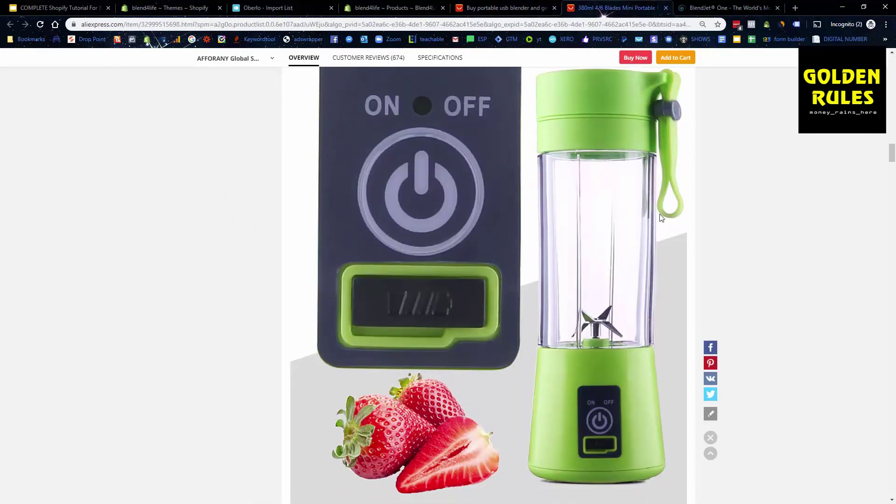
{"action": "scroll", "coordinate": [356, 344], "scroll_direction": "up", "scroll_amount": 2}
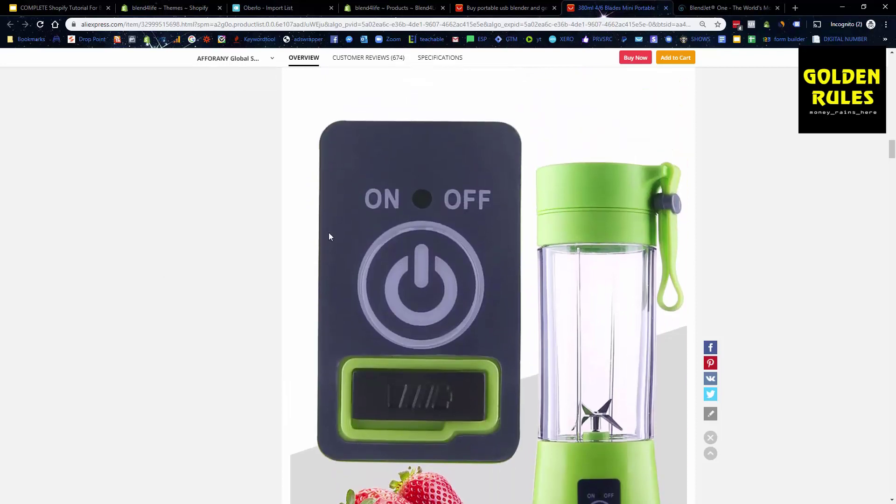
{"action": "scroll", "coordinate": [524, 299], "scroll_direction": "down", "scroll_amount": 12}
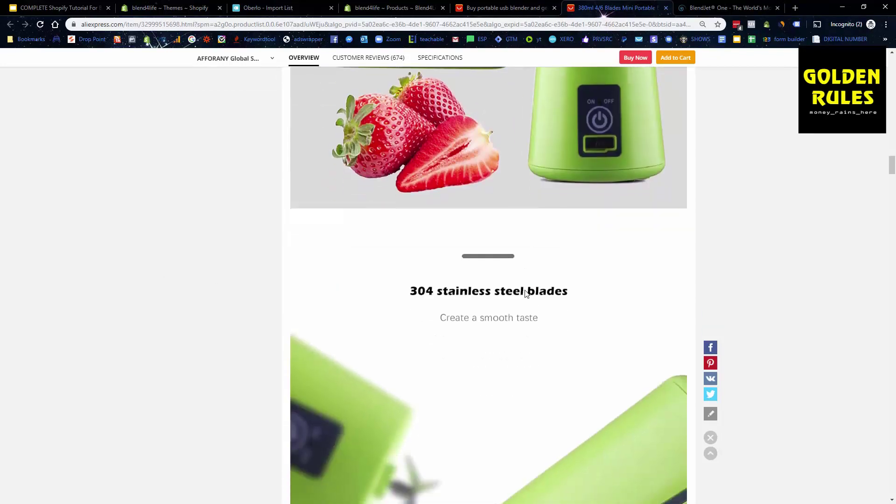
{"action": "scroll", "coordinate": [524, 292], "scroll_direction": "up", "scroll_amount": 7}
{"action": "scroll", "coordinate": [482, 280], "scroll_direction": "down", "scroll_amount": 8}
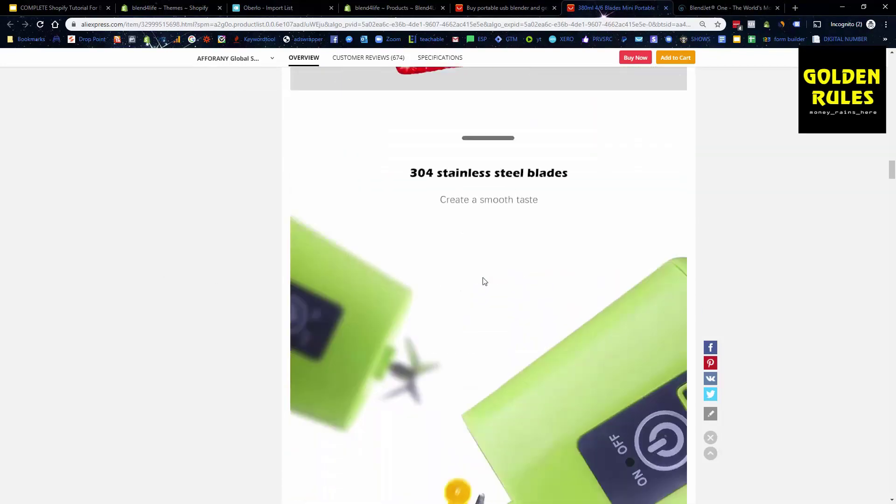
{"action": "scroll", "coordinate": [483, 280], "scroll_direction": "down", "scroll_amount": 10}
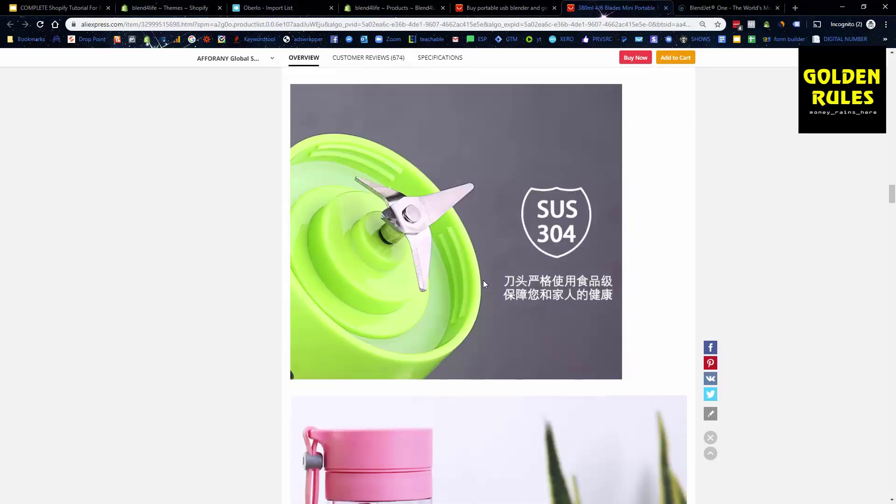
{"action": "scroll", "coordinate": [483, 278], "scroll_direction": "down", "scroll_amount": 5}
{"action": "scroll", "coordinate": [510, 230], "scroll_direction": "up", "scroll_amount": 3}
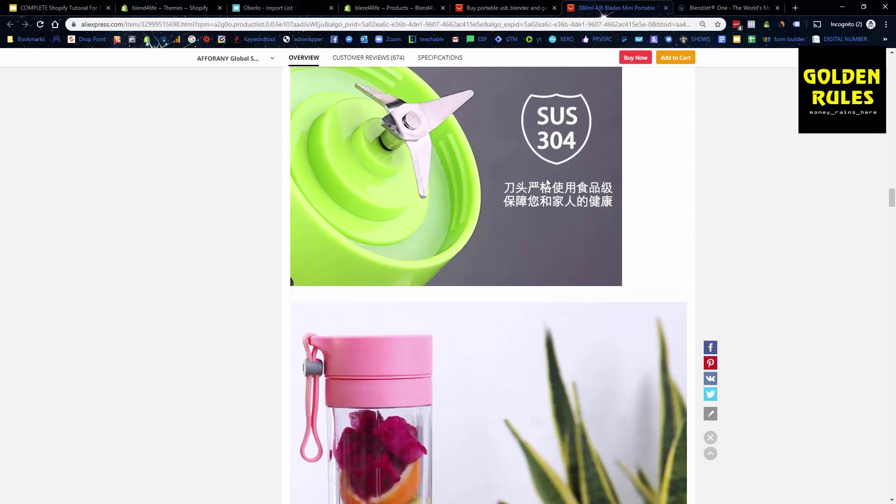
{"action": "scroll", "coordinate": [547, 196], "scroll_direction": "down", "scroll_amount": 5}
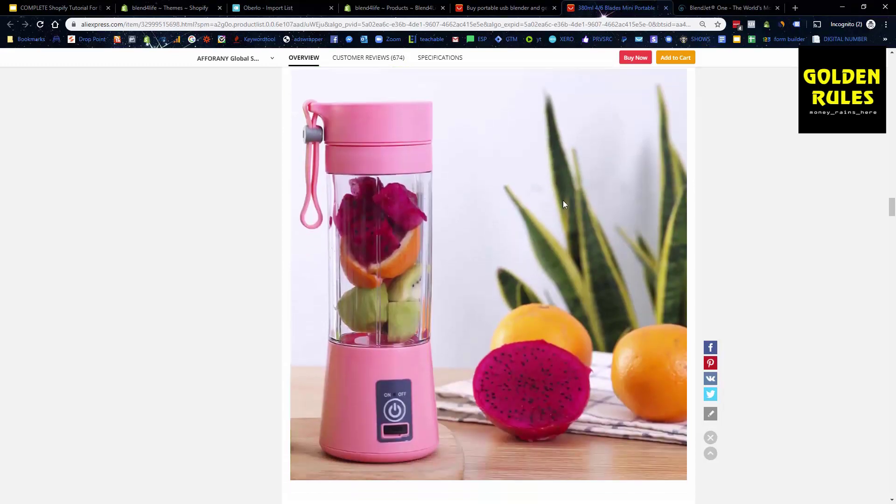
{"action": "scroll", "coordinate": [563, 202], "scroll_direction": "down", "scroll_amount": 9}
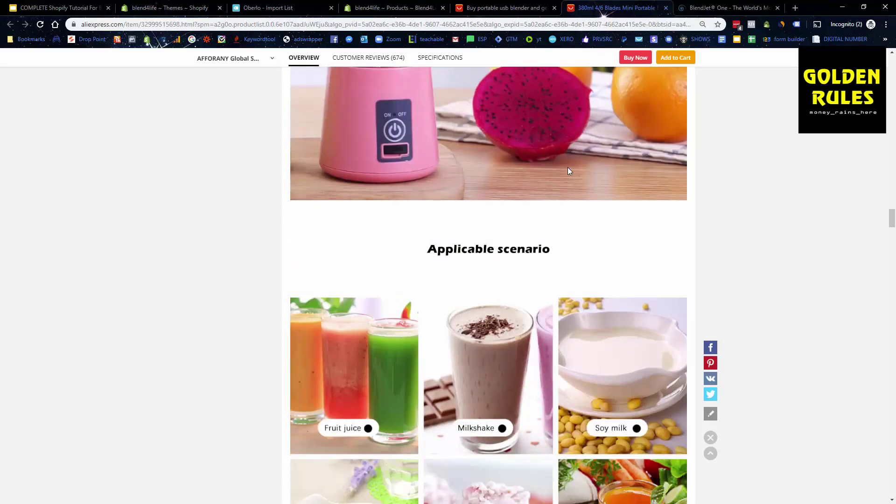
{"action": "scroll", "coordinate": [568, 171], "scroll_direction": "down", "scroll_amount": 5}
{"action": "scroll", "coordinate": [819, 254], "scroll_direction": "up", "scroll_amount": 12}
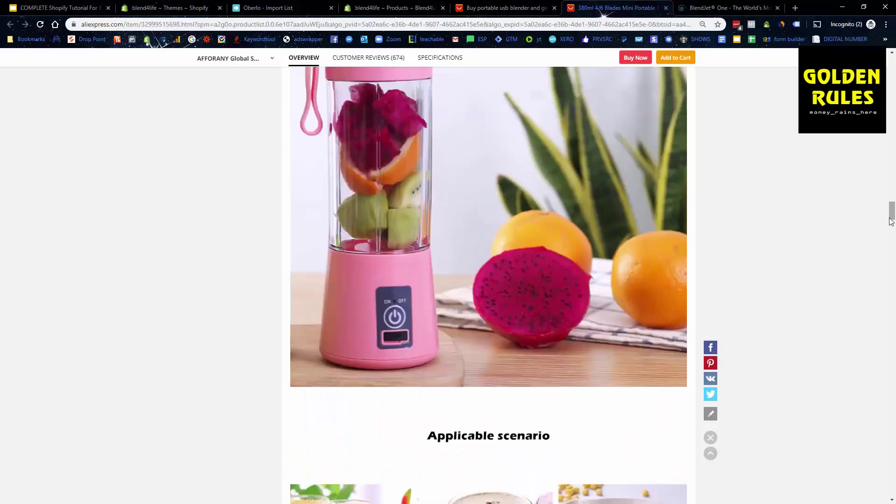
{"action": "left_click_drag", "start_coordinate": [892, 221], "coordinate": [893, 313]}
Step: Highlight the second paragraph of the BlendJet One description and bring up SimilarWeb's traffic data for blendjet.com
{"action": "left_click", "coordinate": [728, 8]}
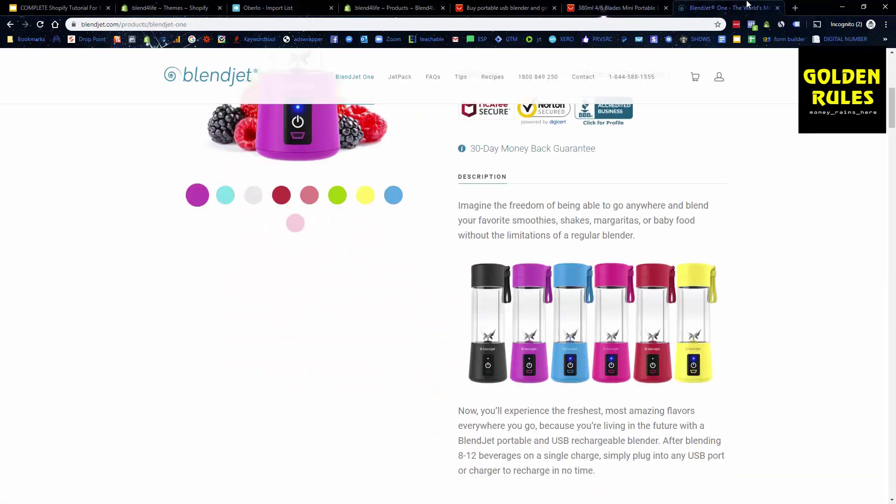
{"action": "scroll", "coordinate": [595, 311], "scroll_direction": "down", "scroll_amount": 1}
{"action": "scroll", "coordinate": [595, 310], "scroll_direction": "down", "scroll_amount": 2}
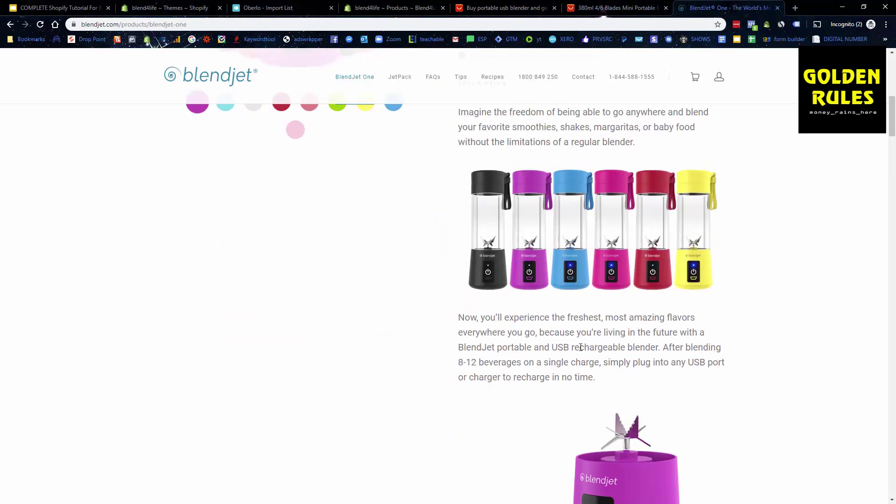
{"action": "scroll", "coordinate": [581, 347], "scroll_direction": "down", "scroll_amount": 1}
{"action": "left_click_drag", "start_coordinate": [608, 331], "coordinate": [467, 256]}
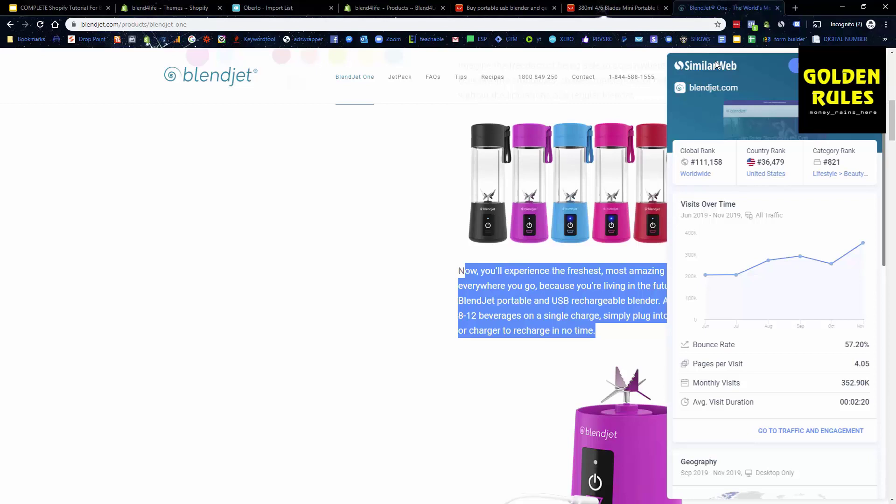
Step: Search Google in a new tab for "similarweb chrome extension" and open the extension's Chrome Web Store page
{"action": "left_click", "coordinate": [794, 6]}
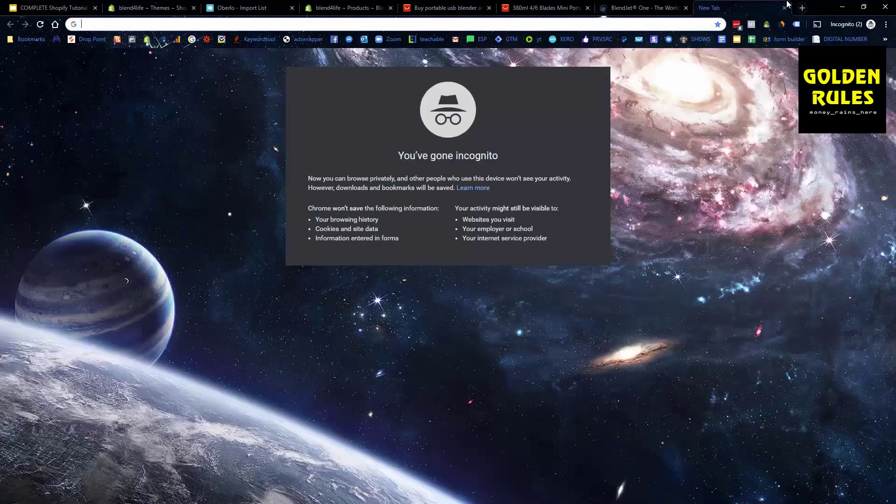
{"action": "type", "text": "similarwe"}
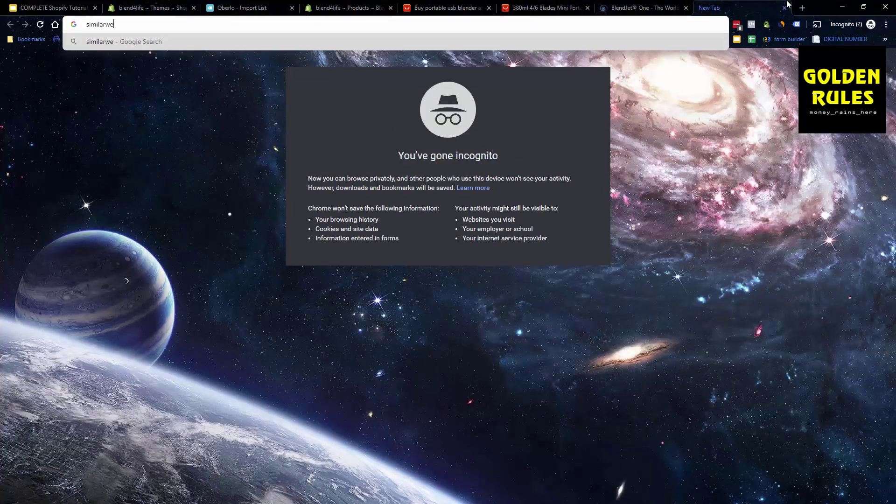
{"action": "type", "text": "b chrome extension"}
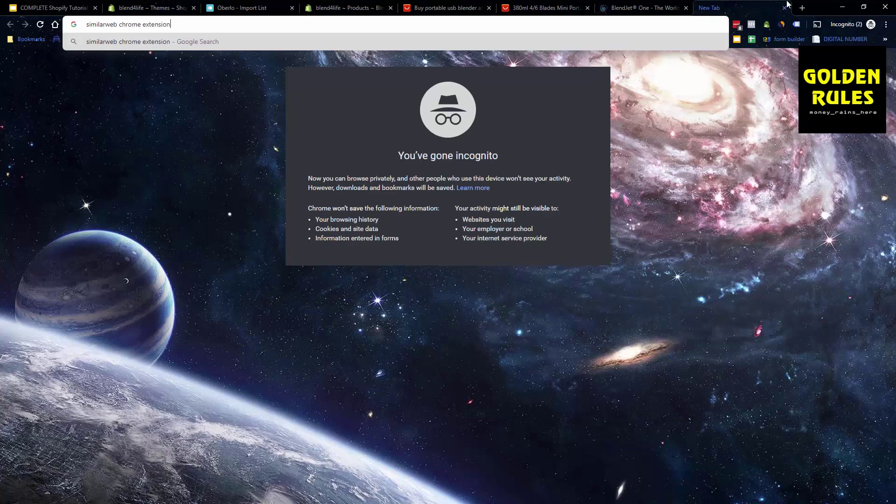
{"action": "key", "text": "Return"}
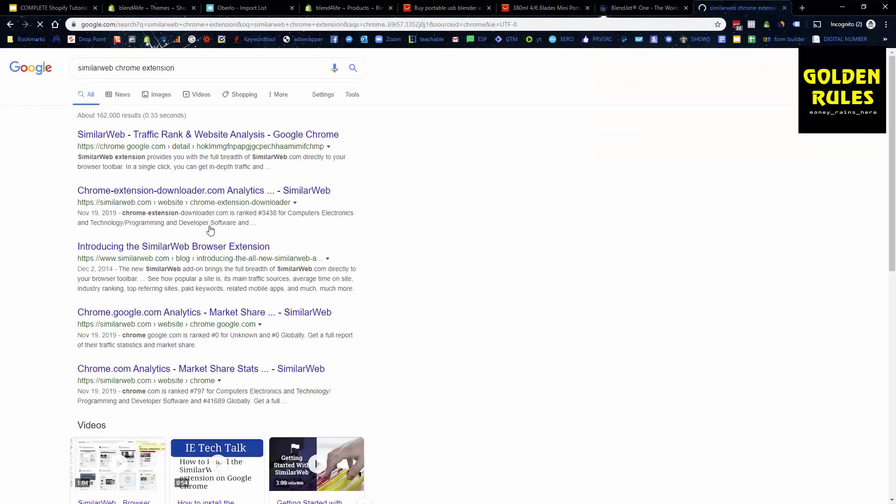
{"action": "left_click", "coordinate": [160, 135]}
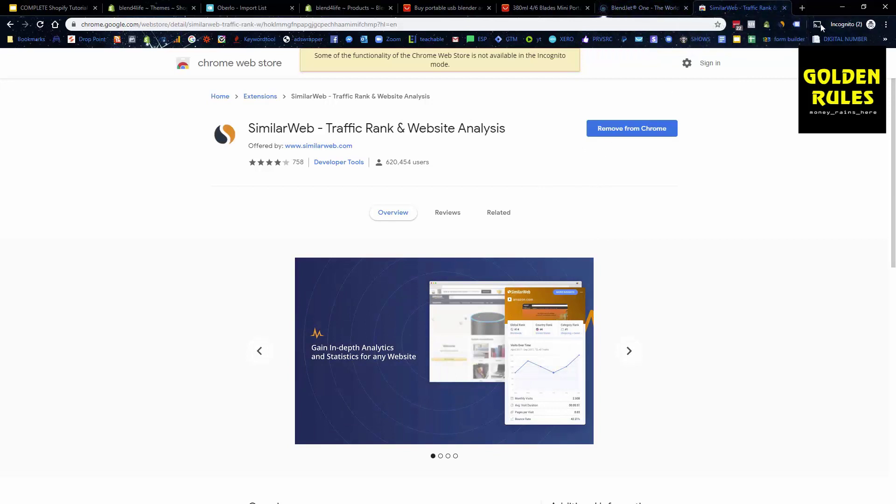
Step: Return to the BlendJet One page and check the site's monthly visits in the SimilarWeb extension
{"action": "left_click", "coordinate": [644, 7]}
{"action": "left_click", "coordinate": [781, 24]}
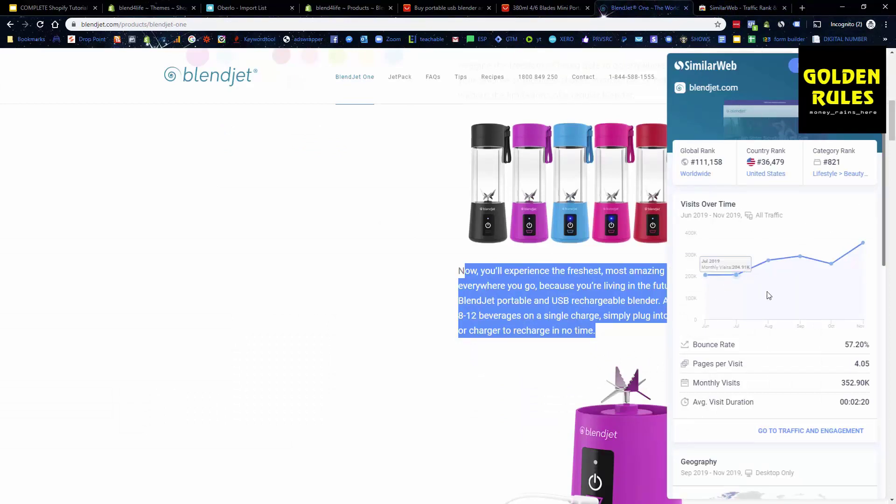
{"action": "triple_click", "coordinate": [842, 388]}
{"action": "double_click", "coordinate": [851, 384]}
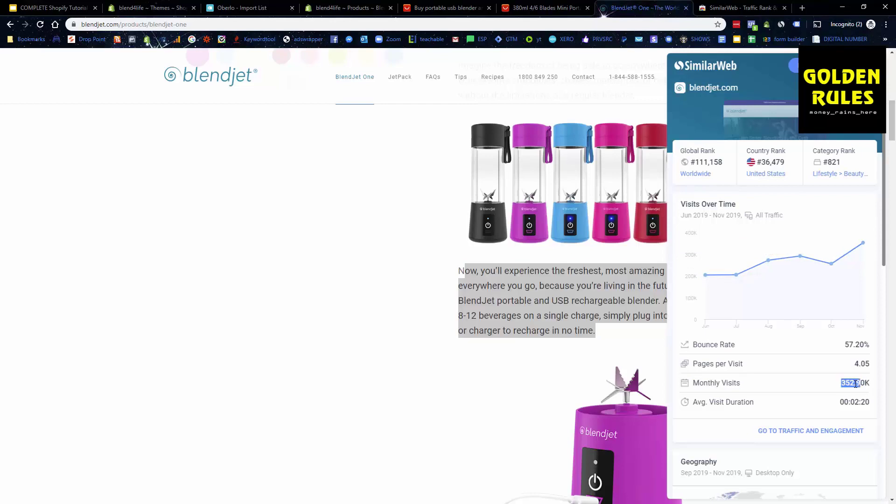
{"action": "left_click", "coordinate": [854, 387]}
Step: Review blendjet.com's top five countries and its direct, search, social and email traffic sources in SimilarWeb
{"action": "scroll", "coordinate": [844, 376], "scroll_direction": "down", "scroll_amount": 3}
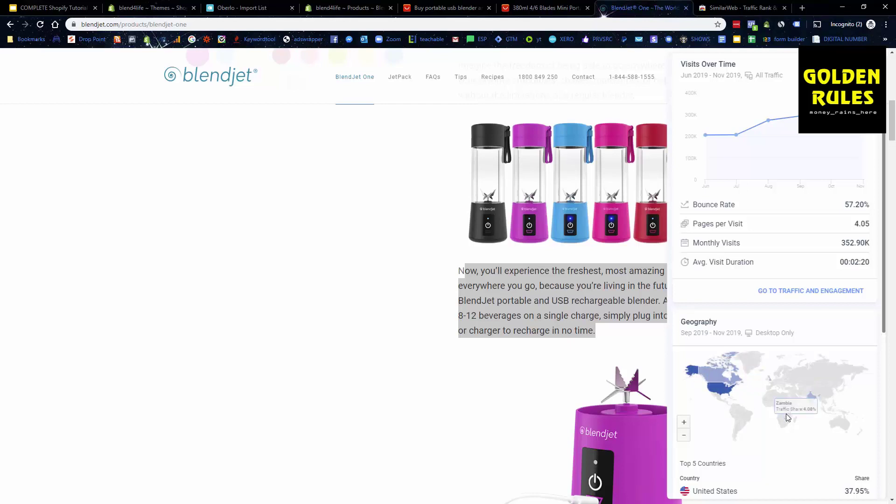
{"action": "scroll", "coordinate": [793, 364], "scroll_direction": "down", "scroll_amount": 3}
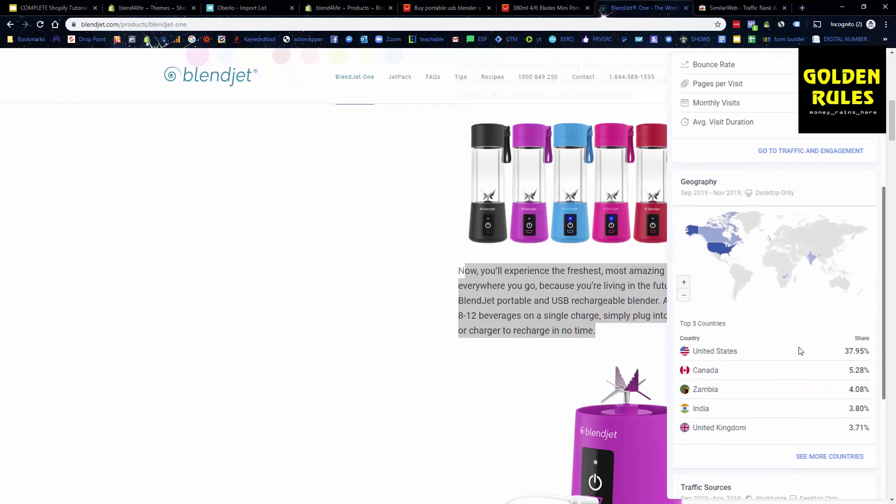
{"action": "scroll", "coordinate": [801, 347], "scroll_direction": "down", "scroll_amount": 3}
{"action": "scroll", "coordinate": [800, 347], "scroll_direction": "down", "scroll_amount": 1}
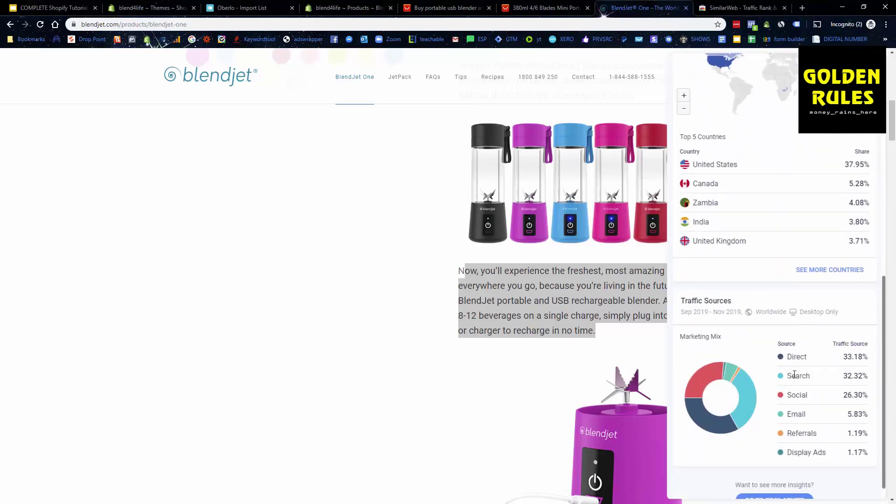
{"action": "left_click_drag", "start_coordinate": [783, 357], "coordinate": [812, 358]}
{"action": "left_click", "coordinate": [790, 374]}
{"action": "double_click", "coordinate": [812, 395]}
{"action": "left_click", "coordinate": [792, 414]}
{"action": "left_click_drag", "start_coordinate": [792, 414], "coordinate": [806, 415]}
{"action": "scroll", "coordinate": [789, 356], "scroll_direction": "down", "scroll_amount": 1}
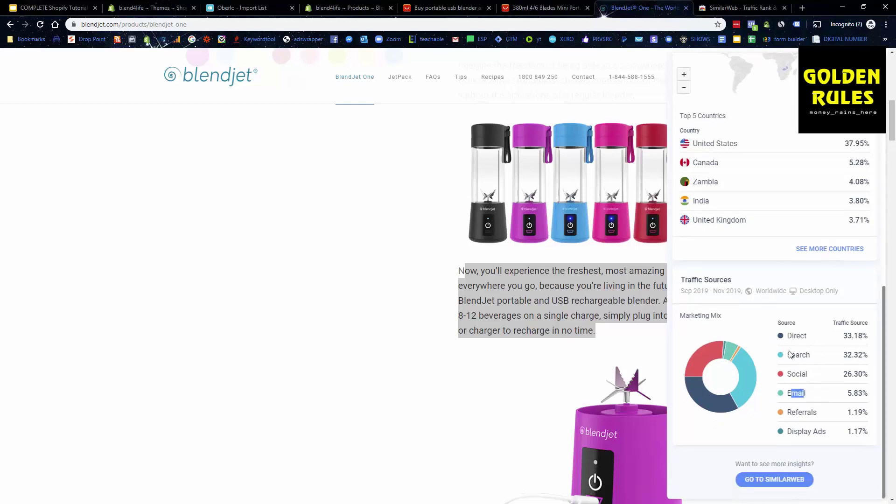
Step: Inspect individual months on the Visits Over Time graph for blendjet.com, including Oct 2019
{"action": "scroll", "coordinate": [803, 352], "scroll_direction": "up", "scroll_amount": 10}
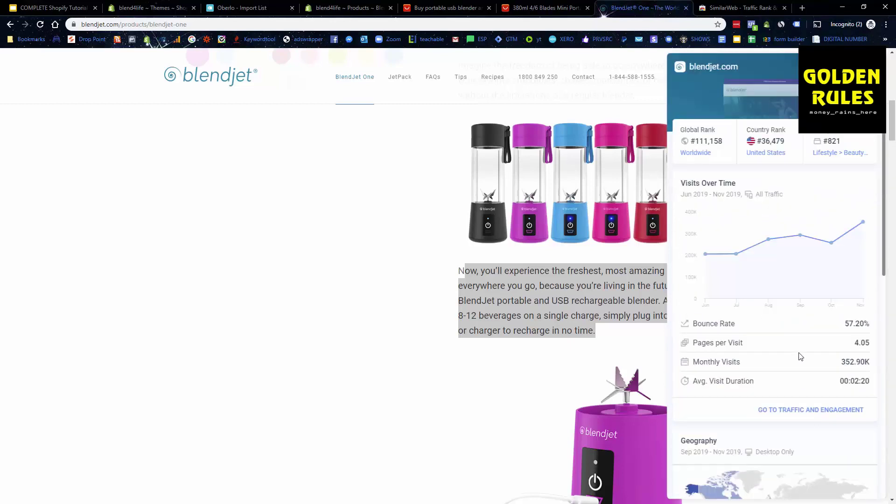
{"action": "mouse_move", "coordinate": [837, 268]}
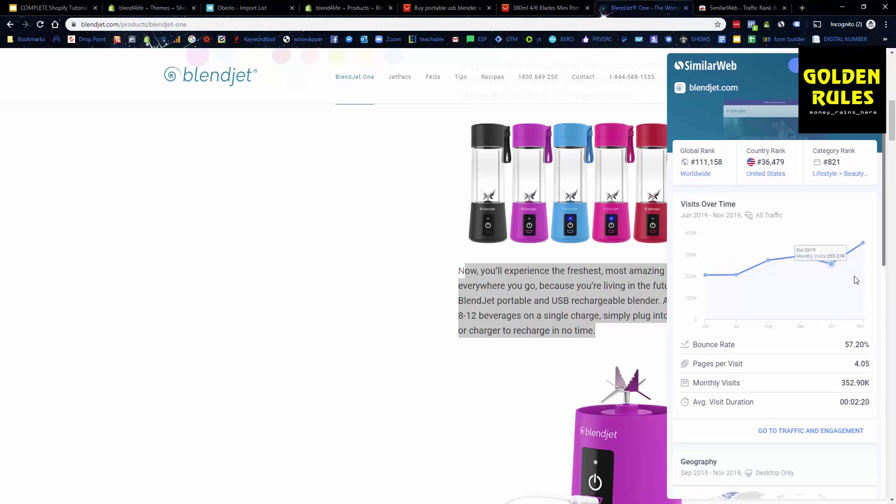
{"action": "mouse_move", "coordinate": [816, 280]}
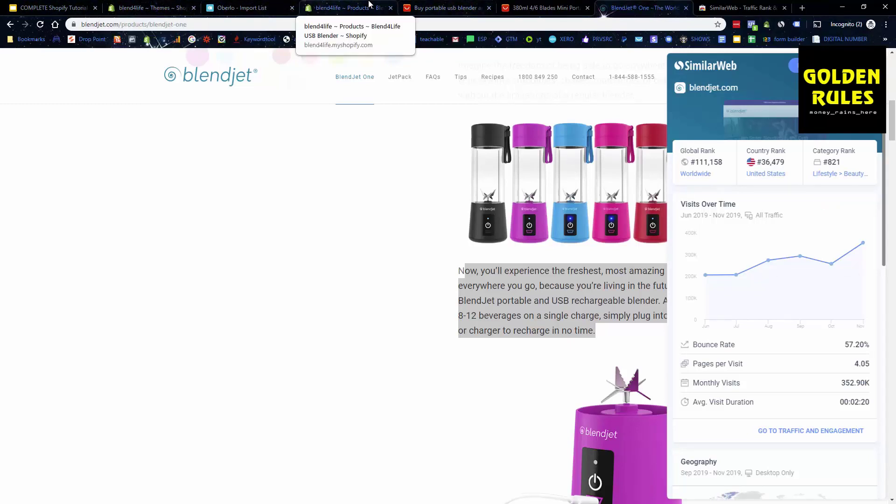
Step: Save the Blend4Life USB Blender product in Shopify and preview its product page in the Debutify theme editor
{"action": "left_click", "coordinate": [347, 8]}
{"action": "left_click", "coordinate": [703, 61]}
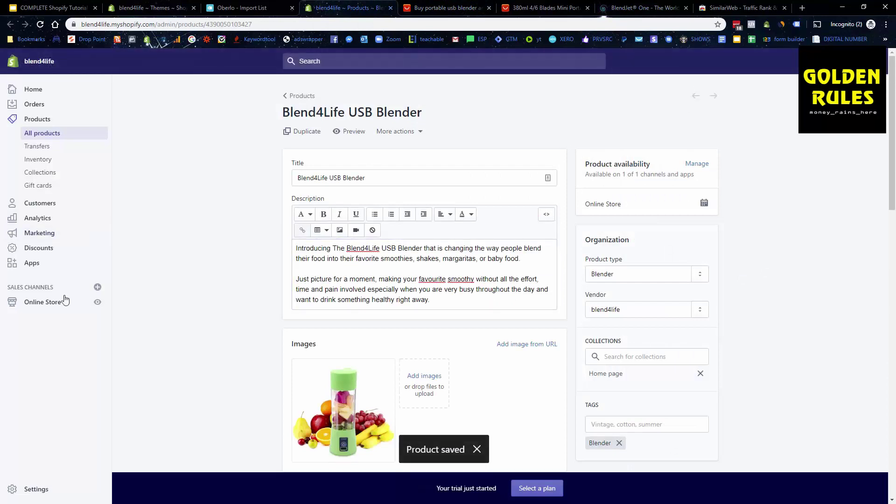
{"action": "left_click", "coordinate": [52, 308]}
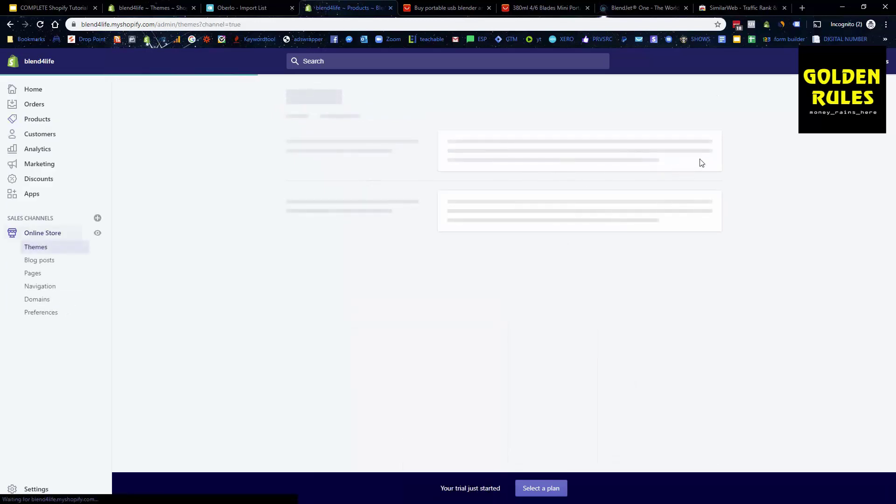
{"action": "left_click", "coordinate": [693, 232]}
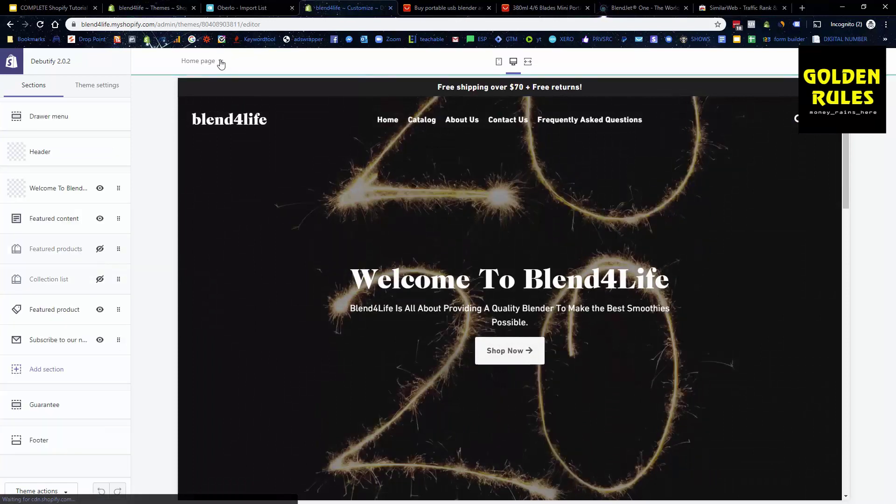
{"action": "left_click", "coordinate": [221, 62]}
{"action": "left_click", "coordinate": [216, 123]}
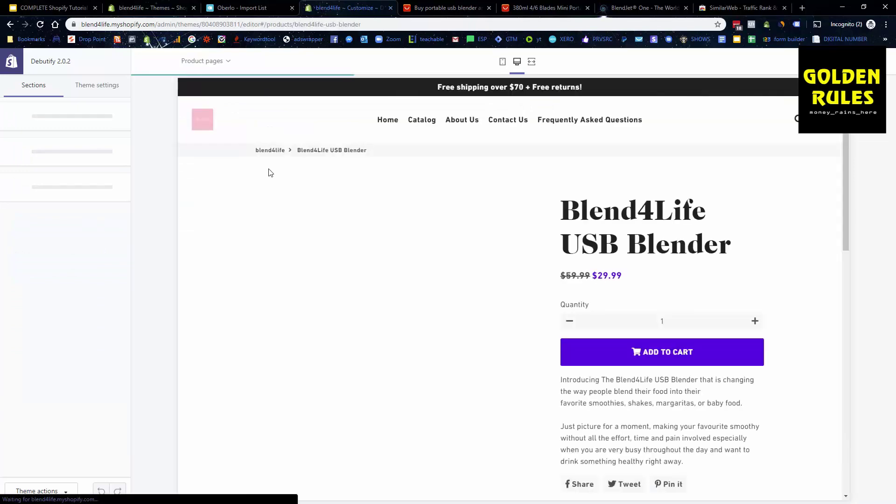
{"action": "scroll", "coordinate": [607, 233], "scroll_direction": "down", "scroll_amount": 3}
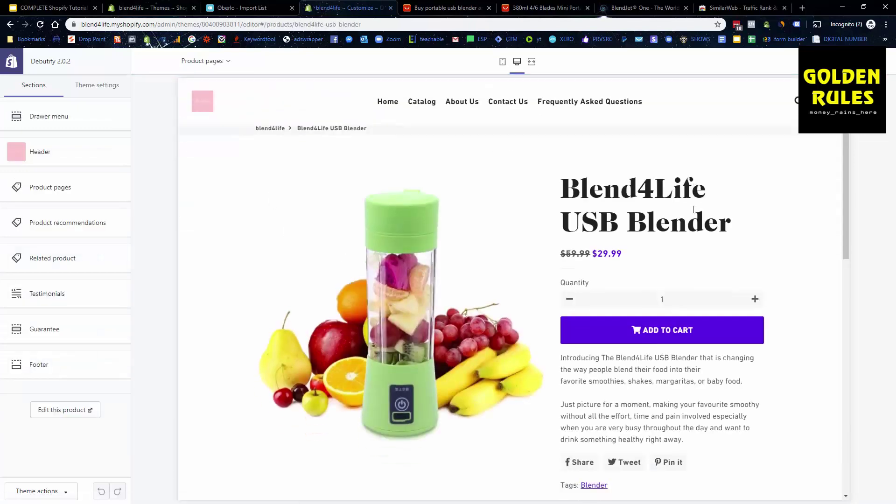
Step: Review the Blend4Life USB Blender product page on desktop, switch the preview to mobile, and check its price, description and tags
{"action": "scroll", "coordinate": [683, 260], "scroll_direction": "down", "scroll_amount": 3}
{"action": "scroll", "coordinate": [682, 252], "scroll_direction": "up", "scroll_amount": 7}
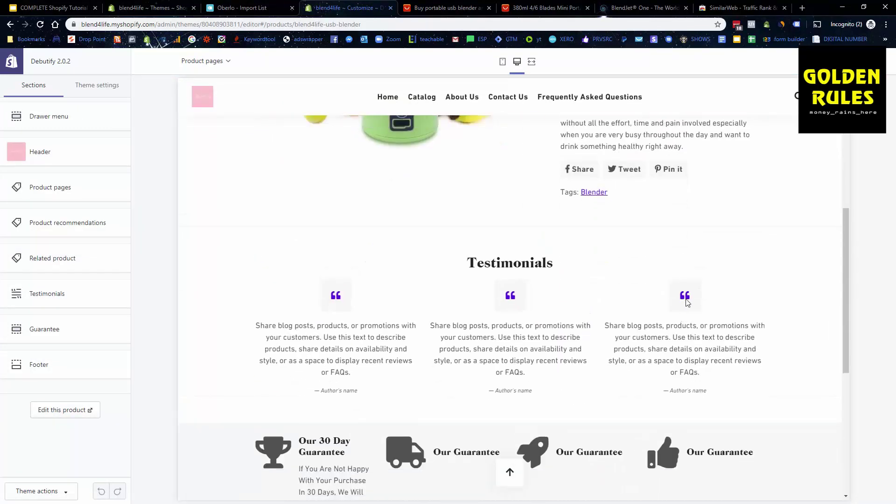
{"action": "left_click", "coordinate": [502, 62]}
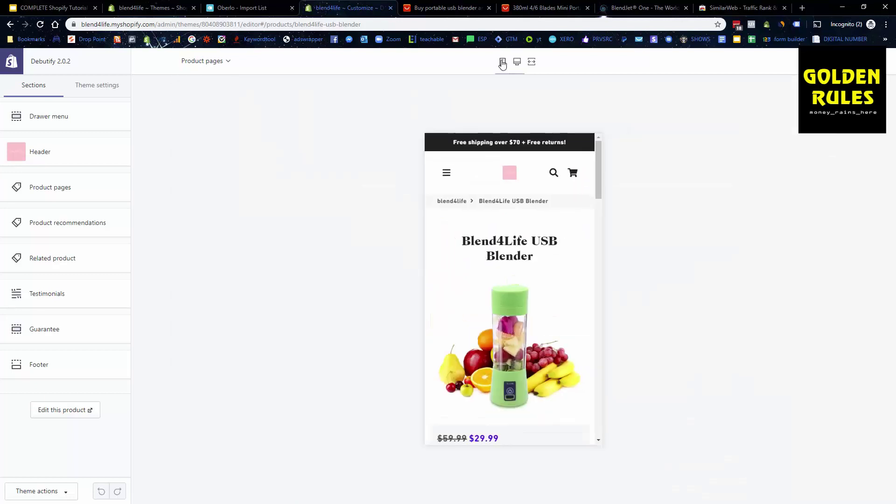
{"action": "scroll", "coordinate": [523, 219], "scroll_direction": "down", "scroll_amount": 2}
{"action": "scroll", "coordinate": [522, 238], "scroll_direction": "down", "scroll_amount": 1}
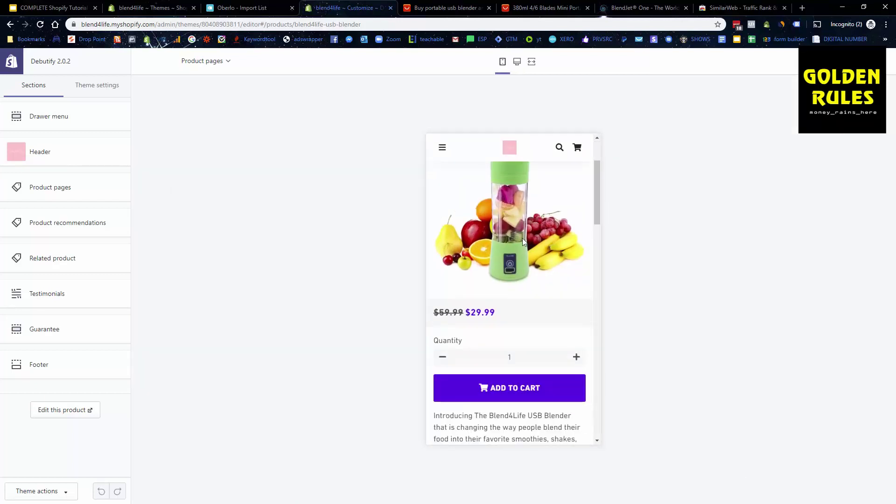
{"action": "left_click_drag", "start_coordinate": [466, 306], "coordinate": [496, 314]}
{"action": "scroll", "coordinate": [494, 299], "scroll_direction": "down", "scroll_amount": 2}
{"action": "scroll", "coordinate": [490, 280], "scroll_direction": "down", "scroll_amount": 2}
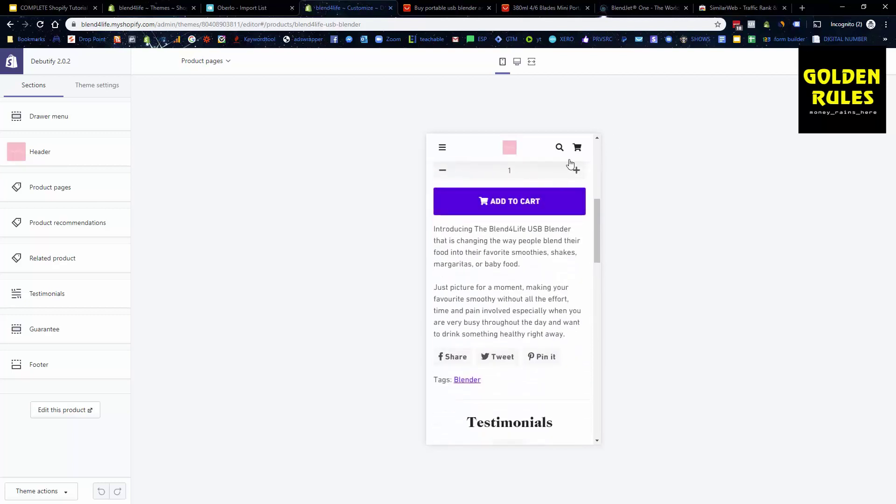
{"action": "scroll", "coordinate": [503, 275], "scroll_direction": "down", "scroll_amount": 3}
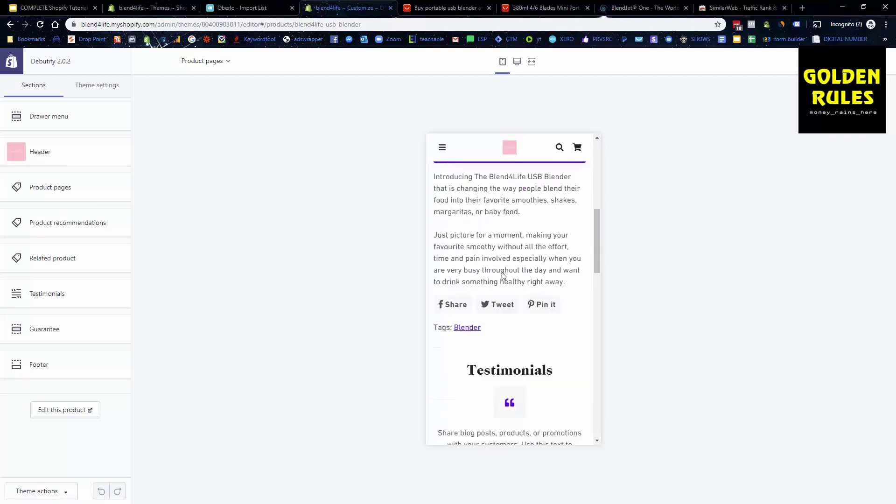
{"action": "scroll", "coordinate": [516, 300], "scroll_direction": "up", "scroll_amount": 3}
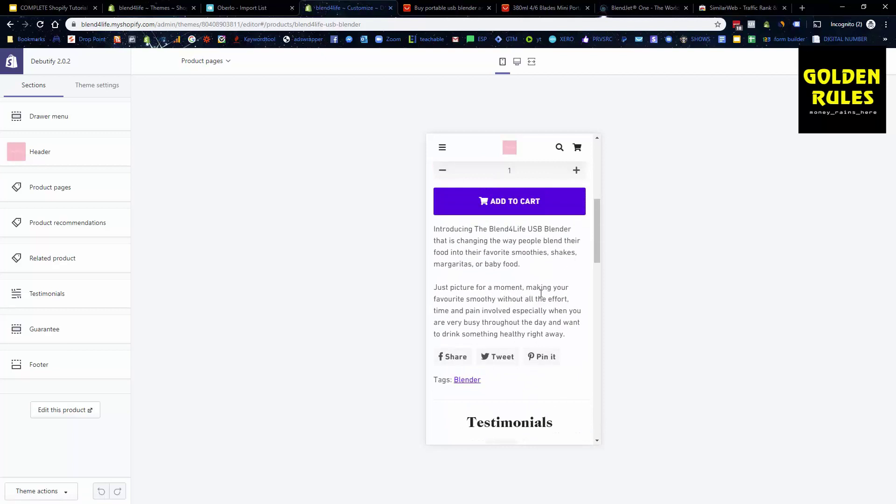
{"action": "scroll", "coordinate": [541, 293], "scroll_direction": "down", "scroll_amount": 2}
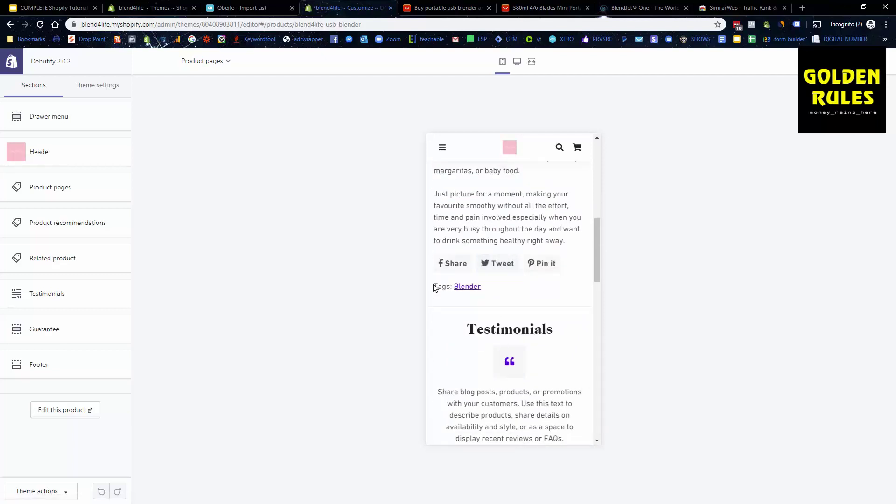
Step: Turn off the big product title in the product page settings and keep the image display set to Thumbnail
{"action": "left_click", "coordinate": [60, 187]}
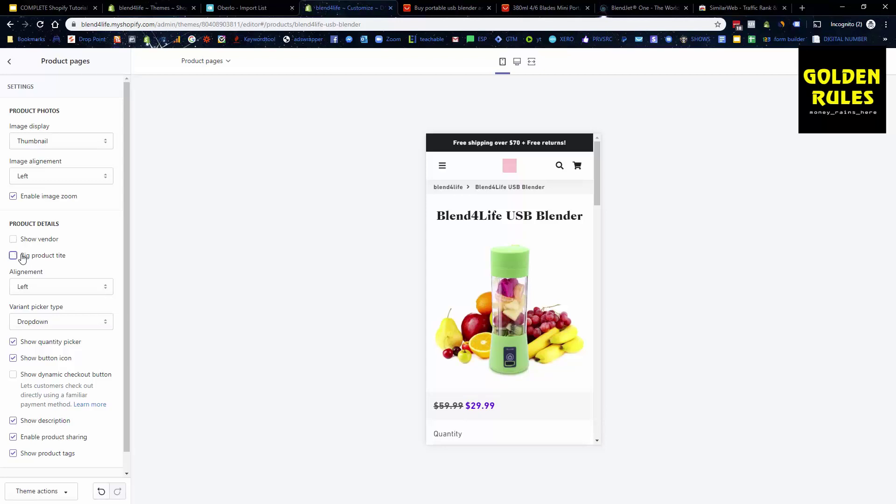
{"action": "left_click", "coordinate": [67, 145]}
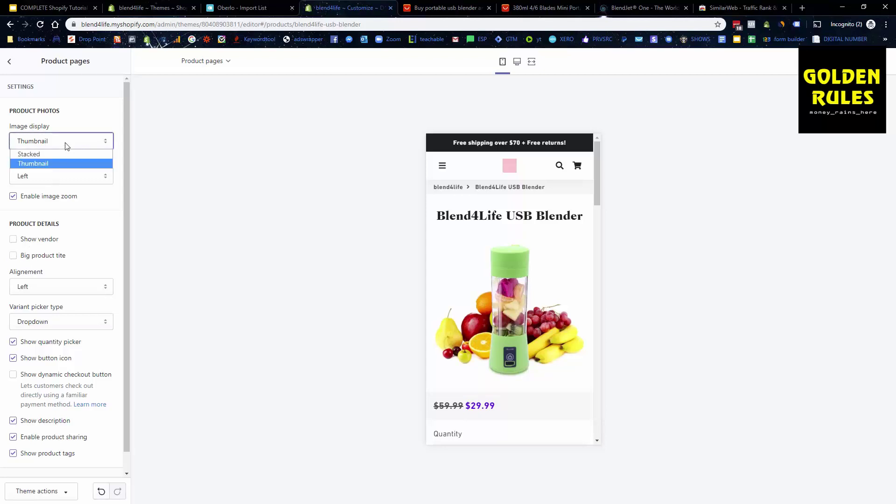
{"action": "left_click", "coordinate": [36, 164]}
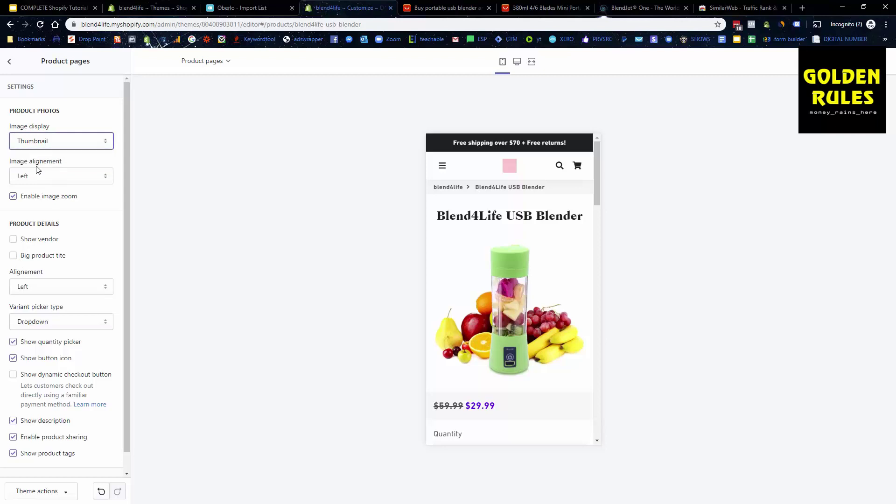
{"action": "scroll", "coordinate": [80, 219], "scroll_direction": "down", "scroll_amount": 1}
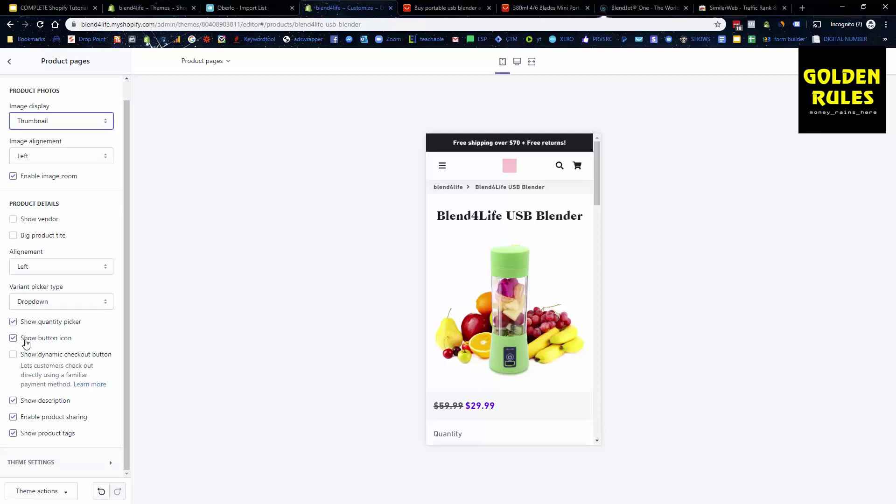
Step: Hide the product tags on the product page, check the mobile preview, and save the theme changes
{"action": "left_click", "coordinate": [14, 434]}
{"action": "scroll", "coordinate": [482, 235], "scroll_direction": "down", "scroll_amount": 8}
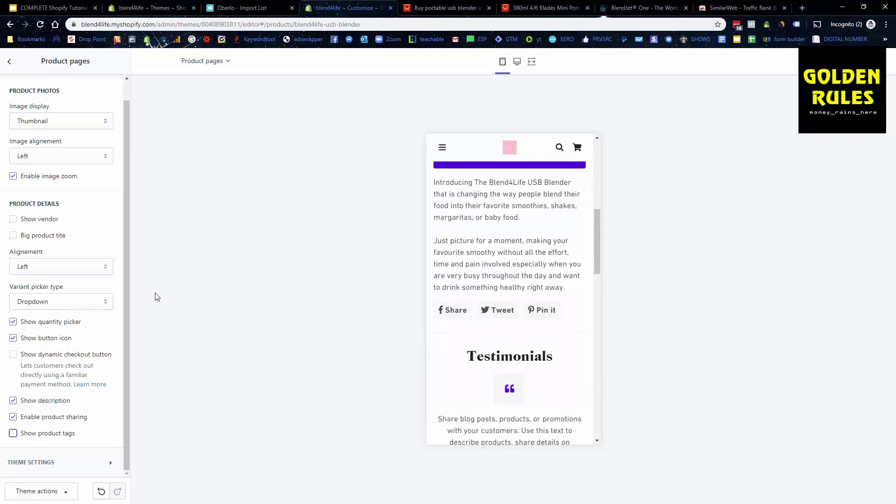
{"action": "left_click", "coordinate": [864, 61]}
{"action": "scroll", "coordinate": [545, 343], "scroll_direction": "down", "scroll_amount": 3}
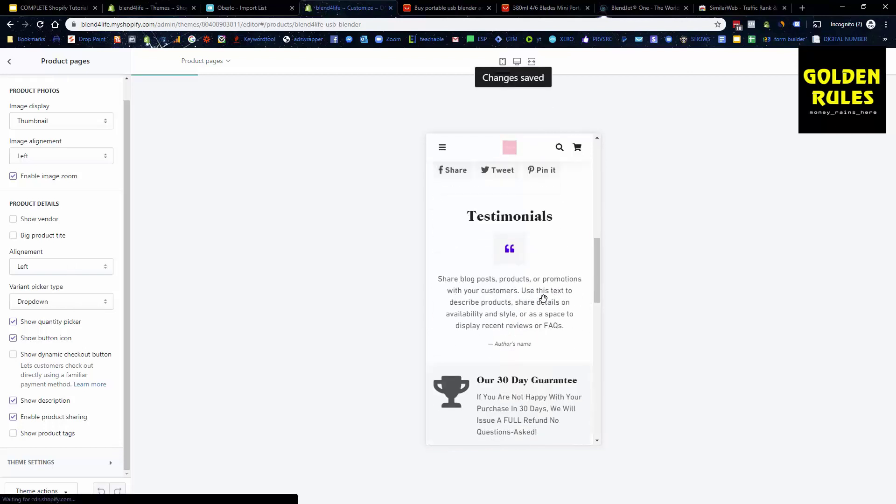
Step: Examine the Testimonials section's slider options and the first testimonial's image, text and author fields
{"action": "left_click", "coordinate": [14, 61]}
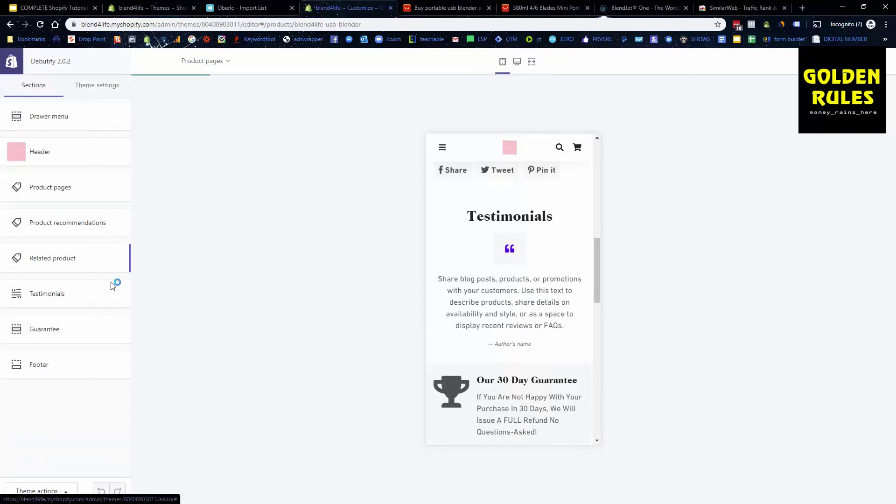
{"action": "left_click", "coordinate": [60, 288]}
{"action": "scroll", "coordinate": [74, 244], "scroll_direction": "down", "scroll_amount": 2}
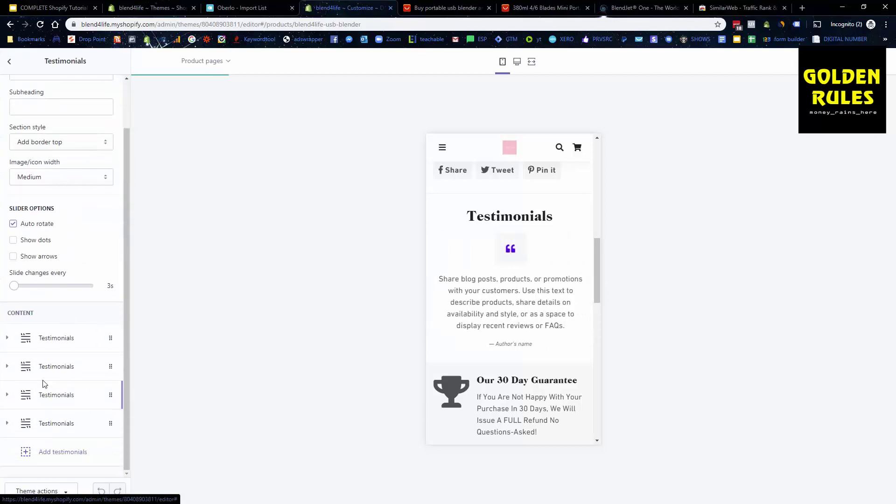
{"action": "left_click", "coordinate": [44, 338]}
{"action": "scroll", "coordinate": [79, 345], "scroll_direction": "down", "scroll_amount": 4}
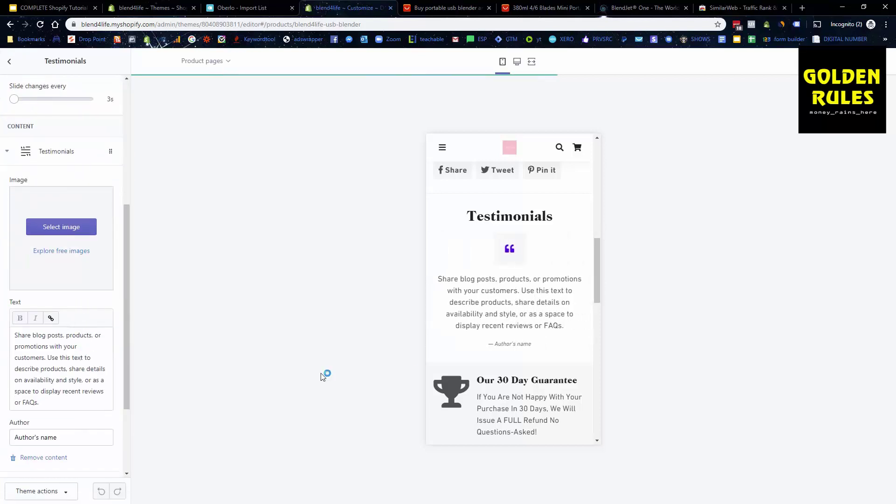
{"action": "scroll", "coordinate": [534, 280], "scroll_direction": "up", "scroll_amount": 5}
{"action": "scroll", "coordinate": [535, 285], "scroll_direction": "up", "scroll_amount": 5}
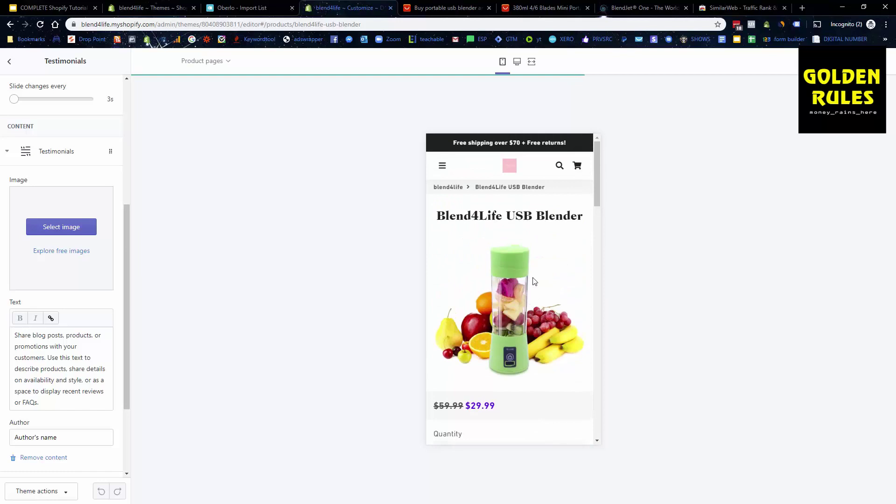
{"action": "left_click", "coordinate": [9, 61]}
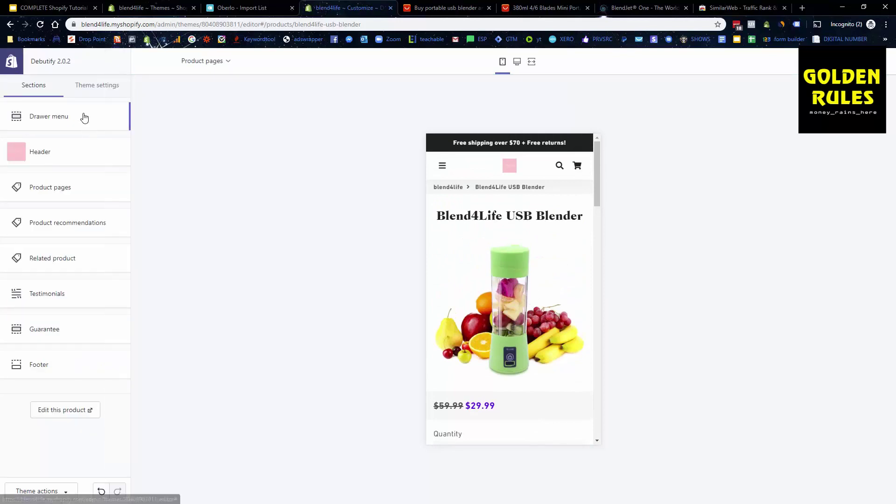
Step: Look through the Header section's logo, navigation and mobile header settings
{"action": "left_click", "coordinate": [93, 92]}
{"action": "left_click", "coordinate": [36, 93]}
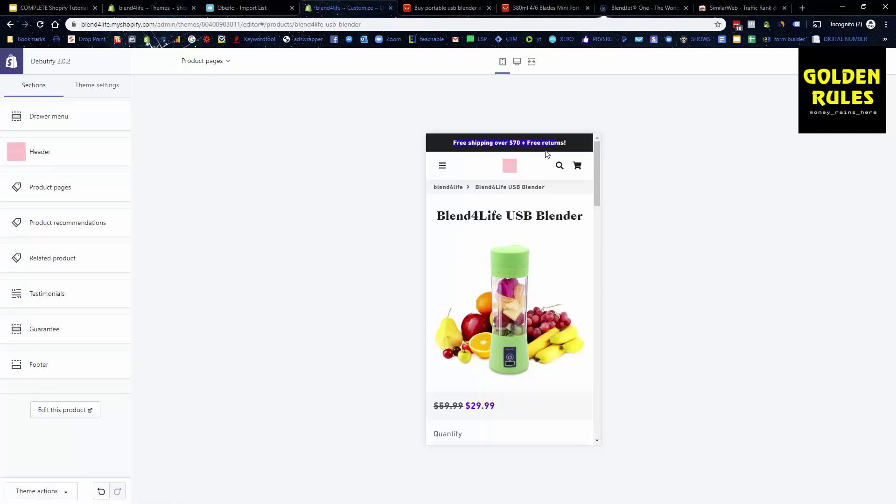
{"action": "left_click", "coordinate": [56, 152]}
{"action": "scroll", "coordinate": [40, 248], "scroll_direction": "down", "scroll_amount": 4}
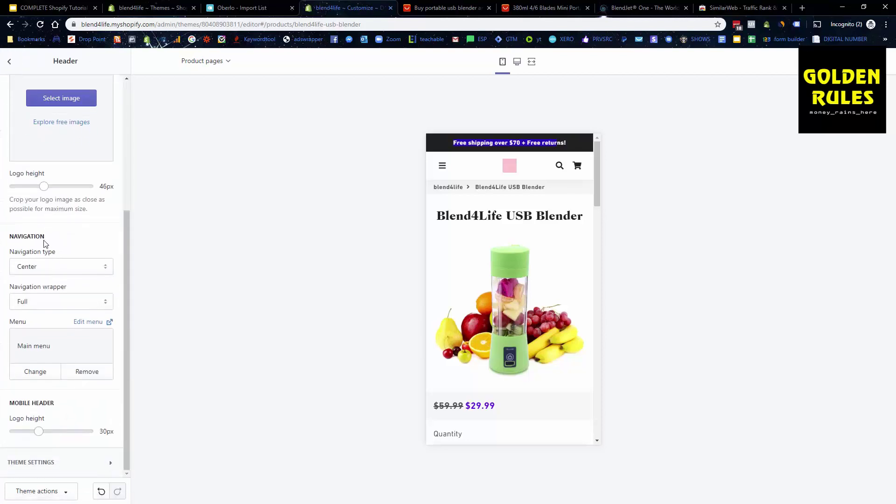
{"action": "scroll", "coordinate": [53, 227], "scroll_direction": "up", "scroll_amount": 4}
{"action": "left_click", "coordinate": [9, 60]}
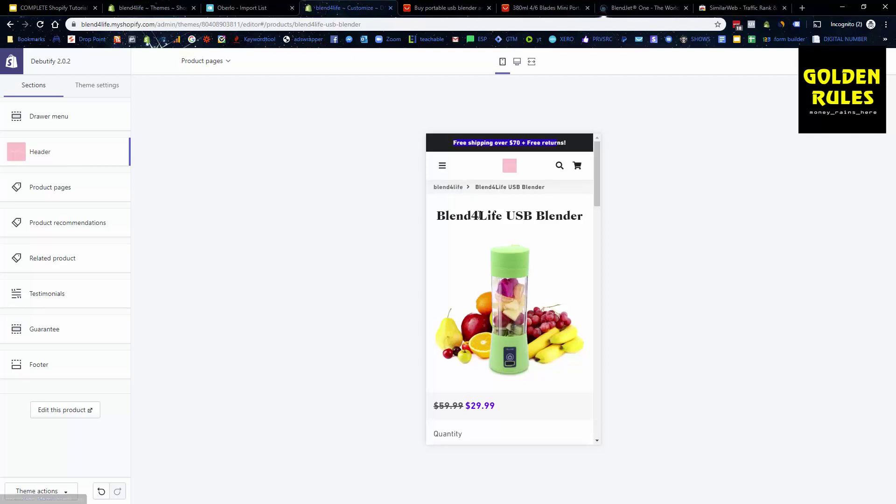
Step: Review the full mobile product page, from the title and add-to-cart area through testimonials and guarantees to the footer
{"action": "scroll", "coordinate": [523, 249], "scroll_direction": "down", "scroll_amount": 5}
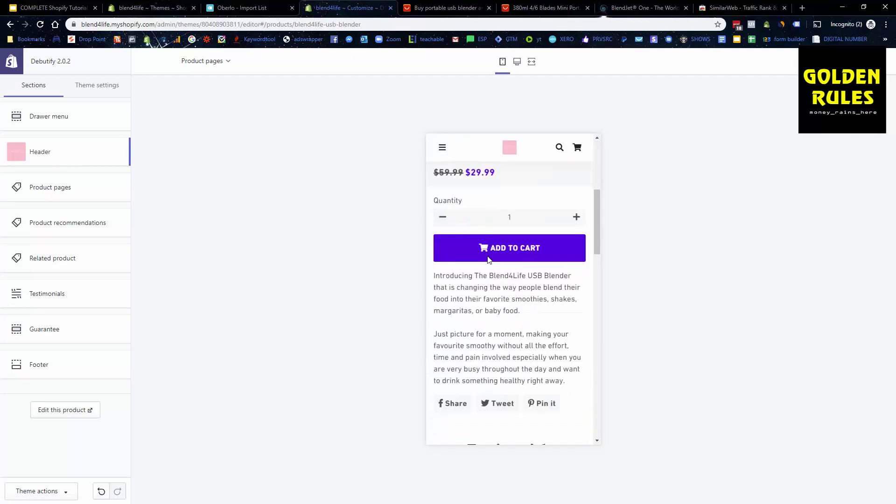
{"action": "scroll", "coordinate": [542, 271], "scroll_direction": "up", "scroll_amount": 5}
{"action": "scroll", "coordinate": [538, 260], "scroll_direction": "down", "scroll_amount": 2}
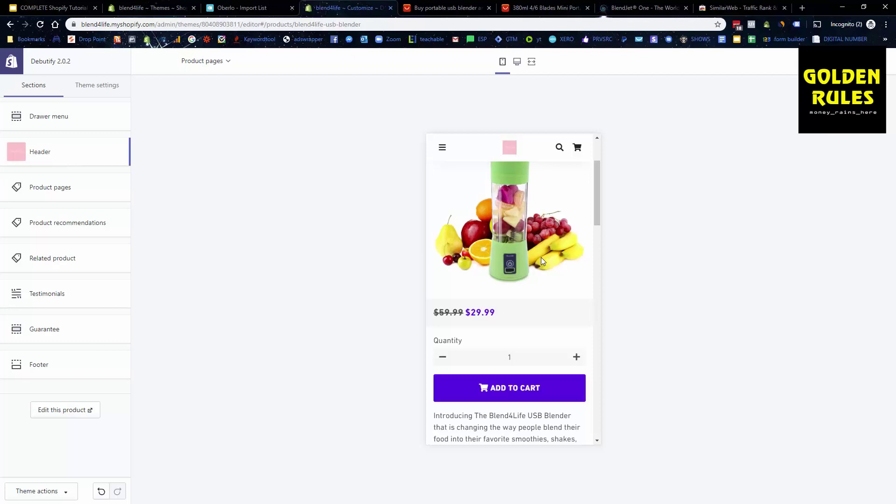
{"action": "scroll", "coordinate": [542, 256], "scroll_direction": "up", "scroll_amount": 4}
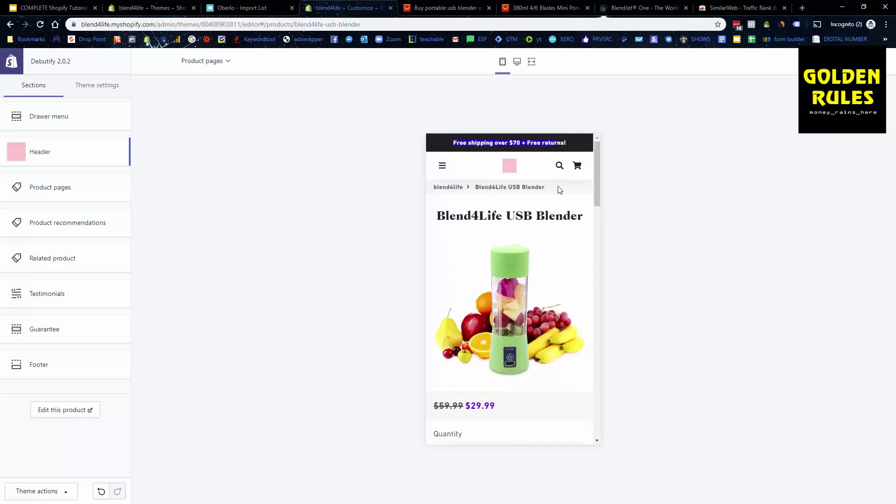
{"action": "scroll", "coordinate": [566, 197], "scroll_direction": "down", "scroll_amount": 10}
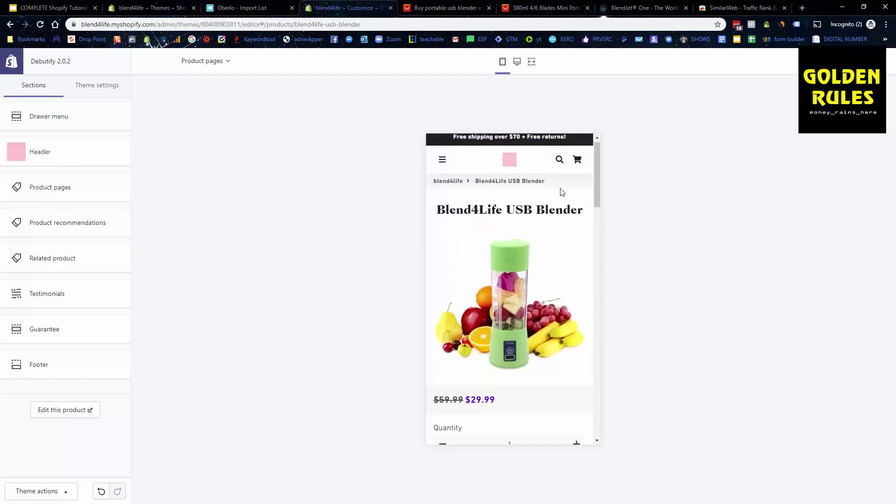
{"action": "scroll", "coordinate": [561, 189], "scroll_direction": "down", "scroll_amount": 10}
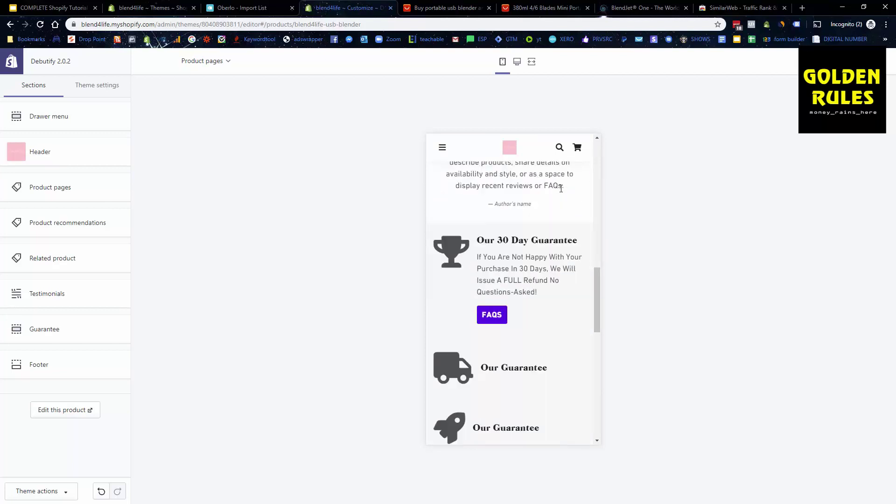
{"action": "scroll", "coordinate": [560, 201], "scroll_direction": "down", "scroll_amount": 3}
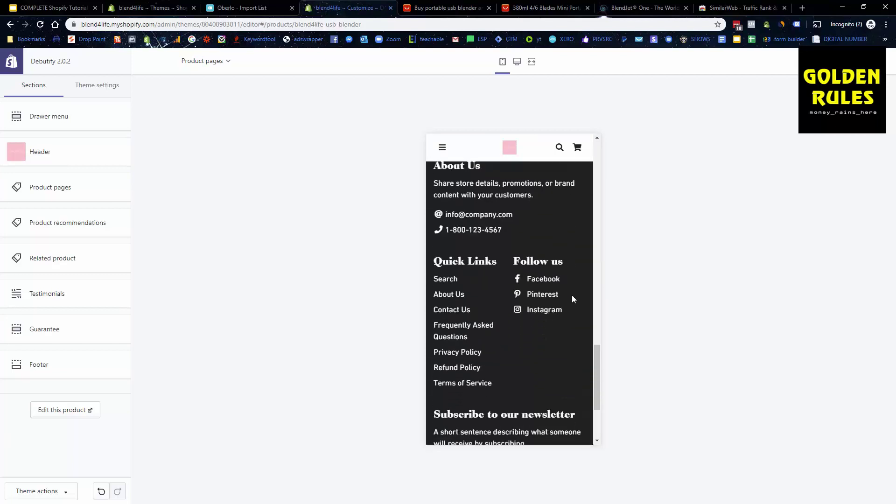
{"action": "scroll", "coordinate": [562, 314], "scroll_direction": "up", "scroll_amount": 4}
{"action": "scroll", "coordinate": [561, 284], "scroll_direction": "up", "scroll_amount": 8}
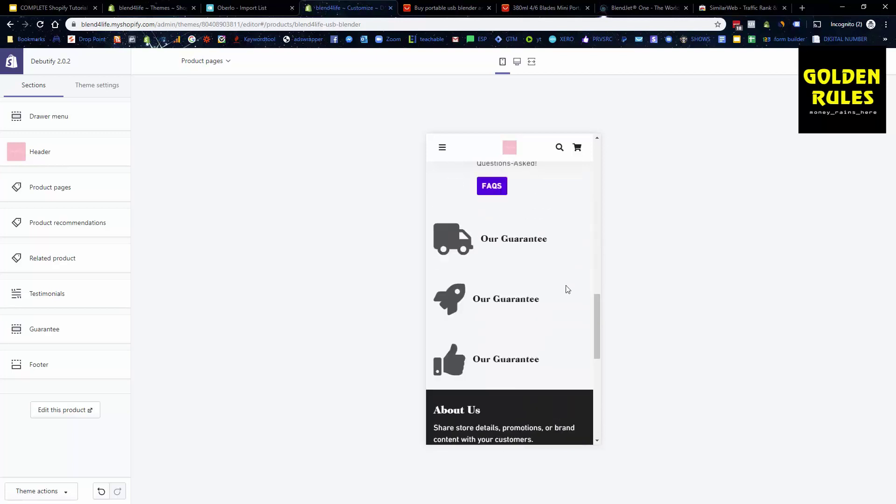